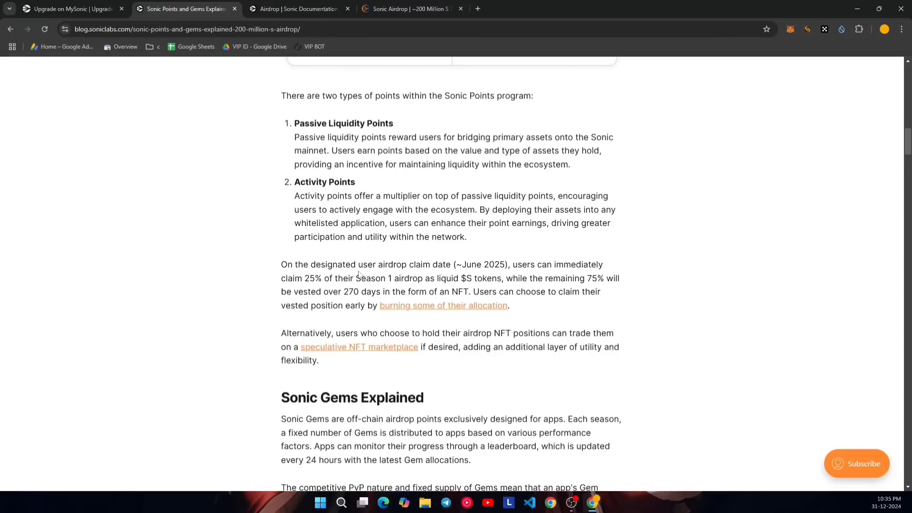
- Highlight the June 2025 claim date, 25% liquid share, 270-day vesting and NFT form in the Sonic Points article
drag(378, 264, 509, 270)
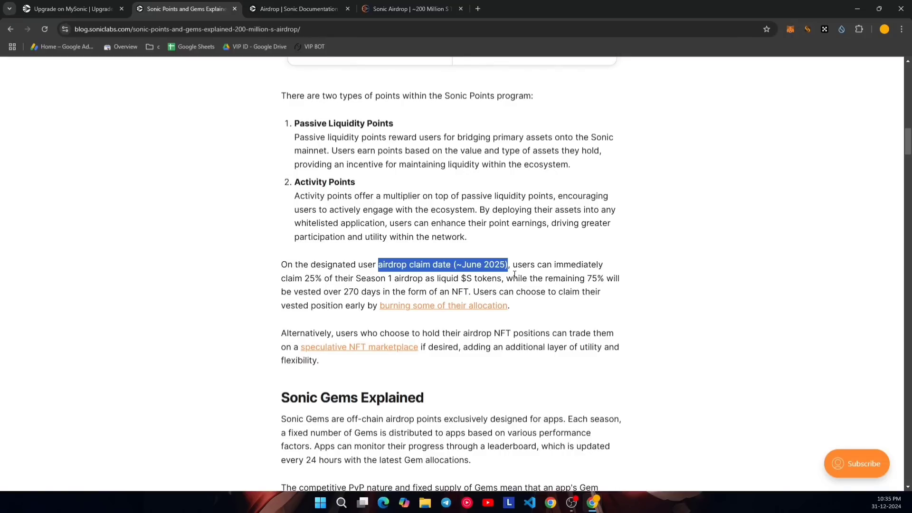
click(408, 9)
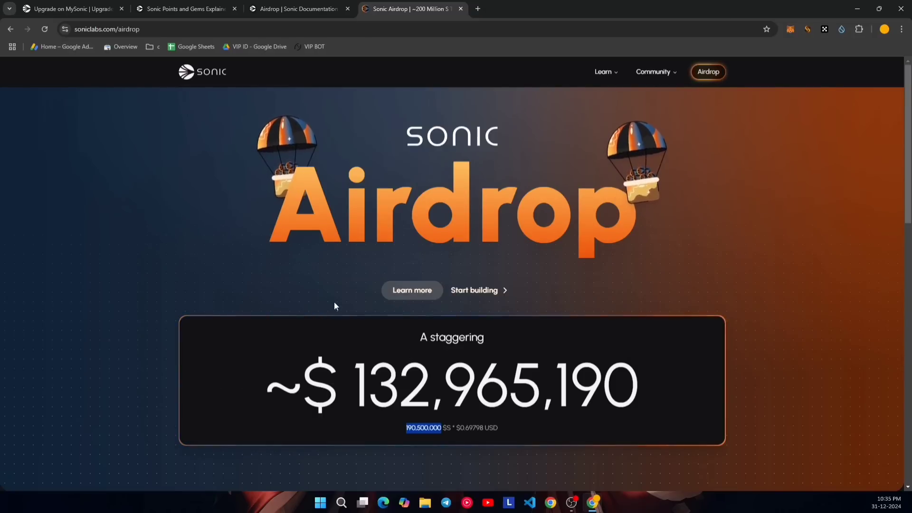
click(185, 8)
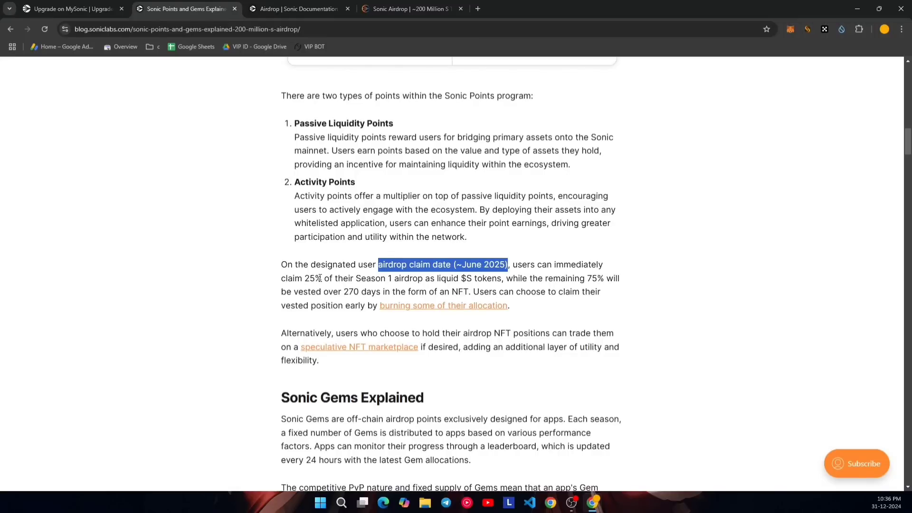
drag(322, 278, 302, 279)
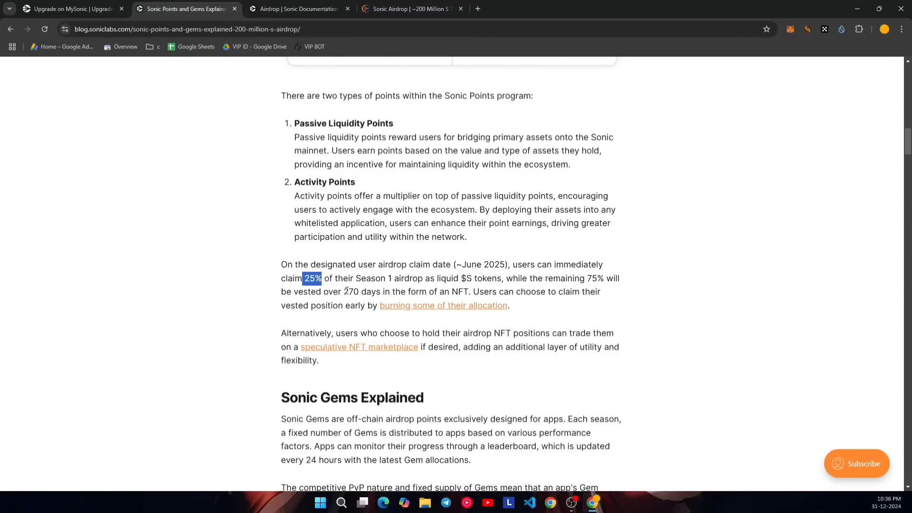
drag(345, 291, 381, 292)
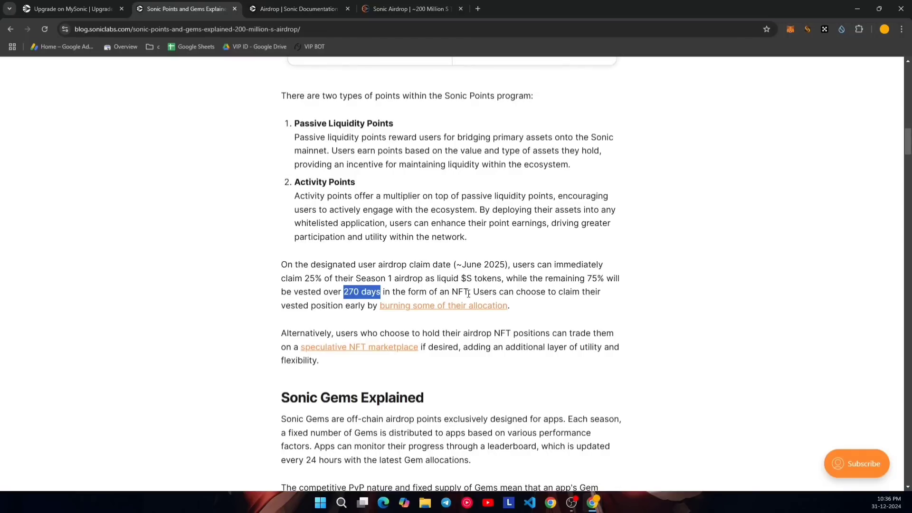
drag(453, 292, 471, 292)
- Review the Burn Amount and Examples table in the Sonic airdrop documentation, highlighting the first and last day ranges and the 0% burn
key(ctrl+Tab)
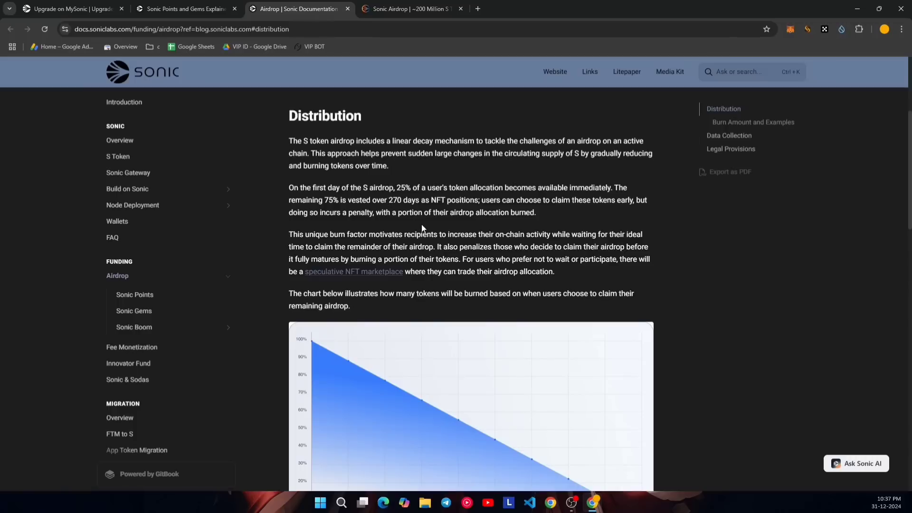
scroll(429, 229, down, 10)
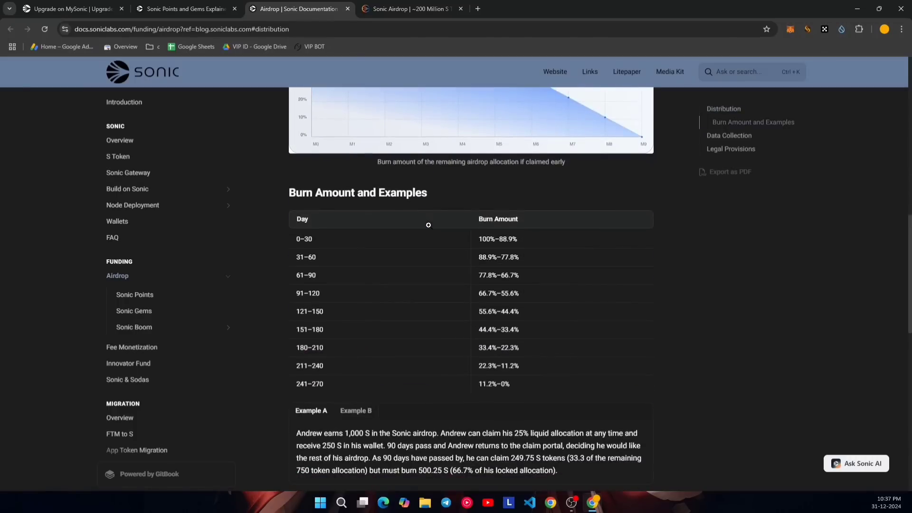
scroll(429, 230, up, 1)
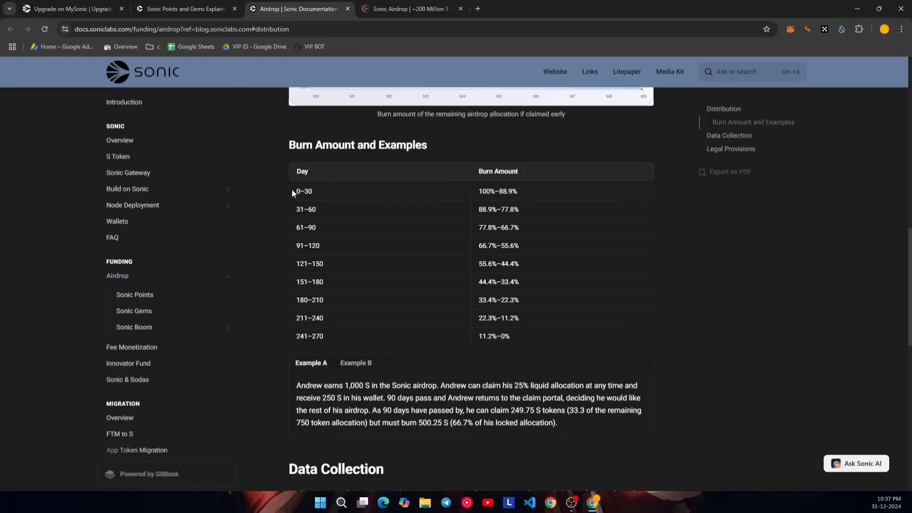
drag(296, 192, 309, 191)
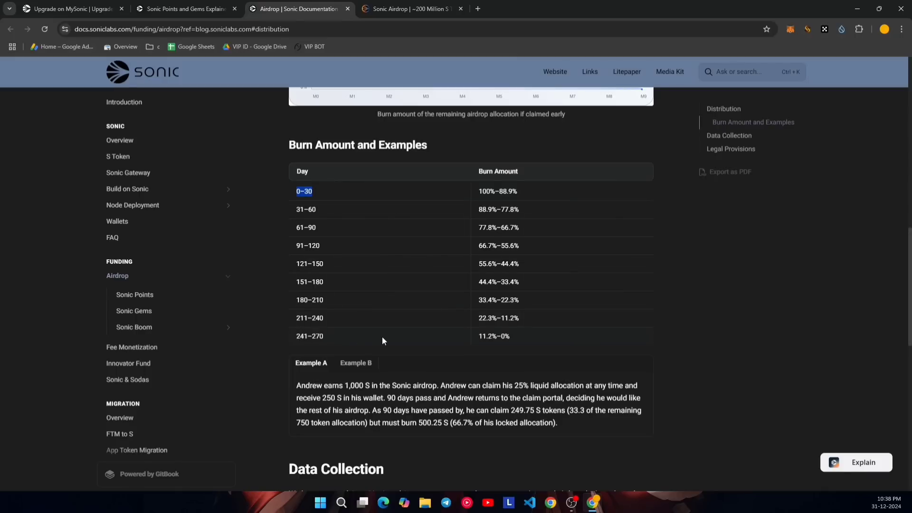
drag(312, 337, 322, 338)
drag(501, 336, 509, 335)
drag(324, 336, 312, 335)
drag(502, 336, 509, 334)
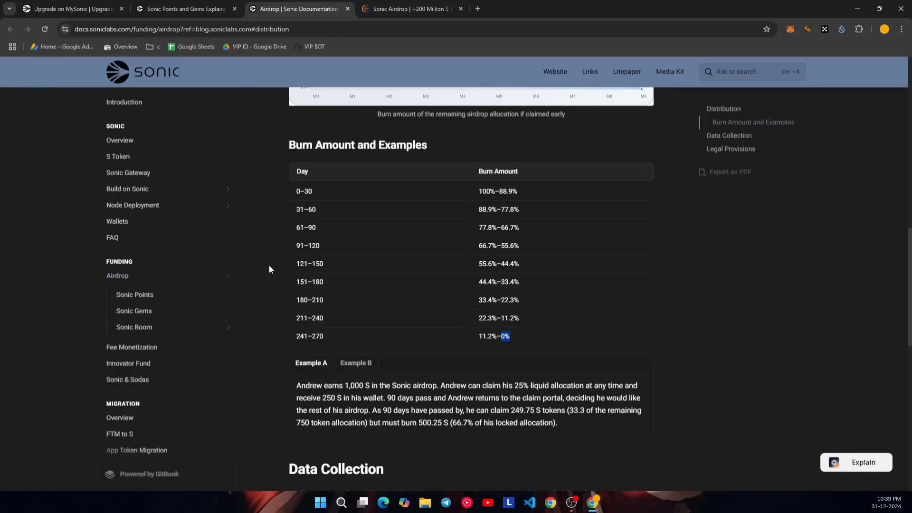
- Highlight the total dollar value of the airdrop on the Sonic Airdrop page
click(393, 6)
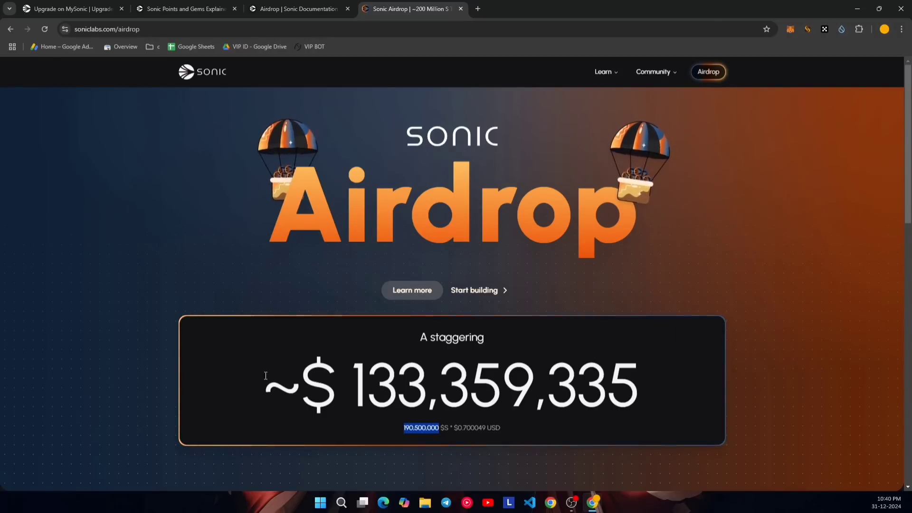
drag(258, 375, 646, 389)
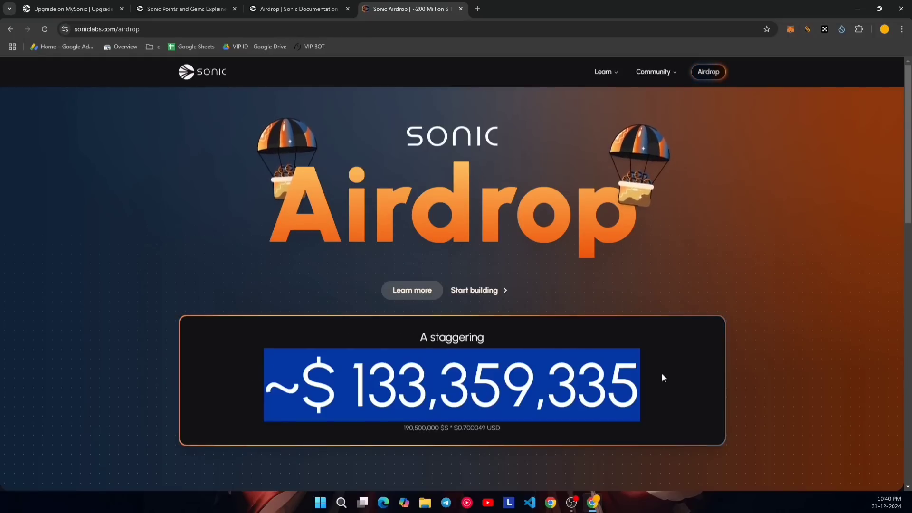
click(238, 364)
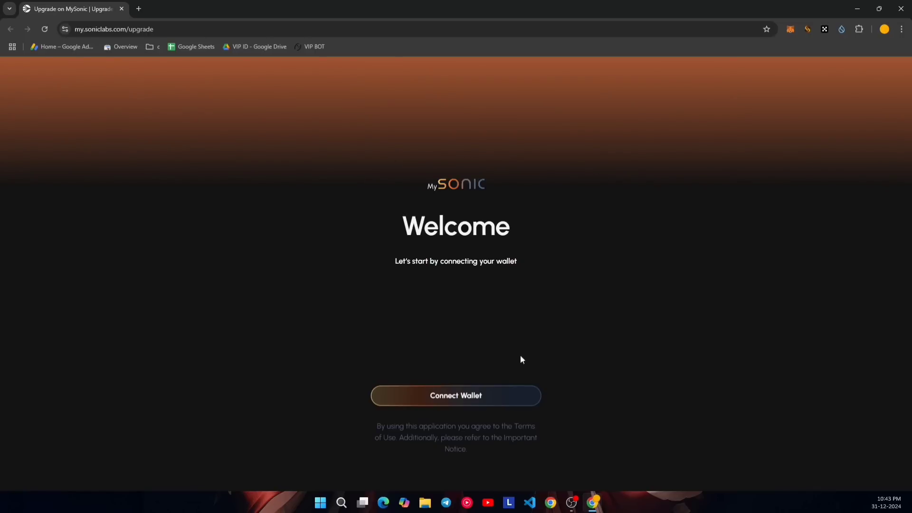
- Connect the MetaMask wallet to the MySonic upgrade site and approve the connection request
click(456, 397)
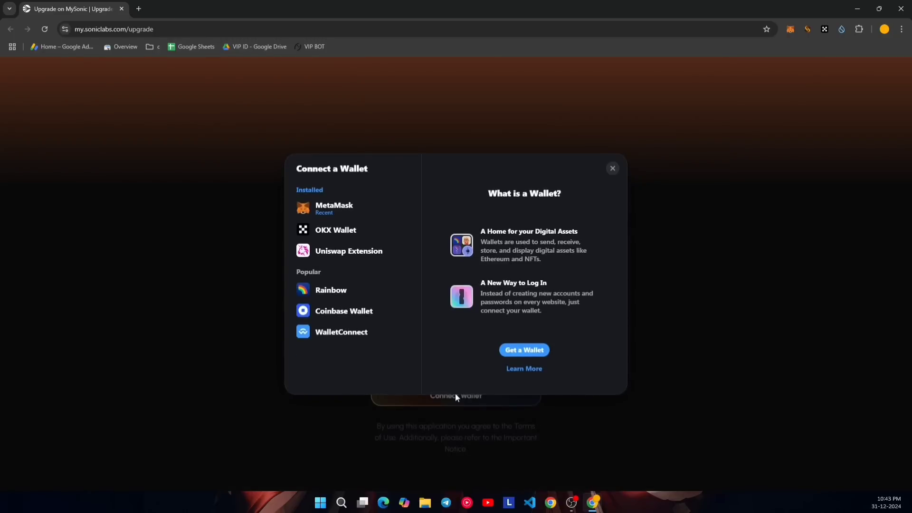
click(356, 216)
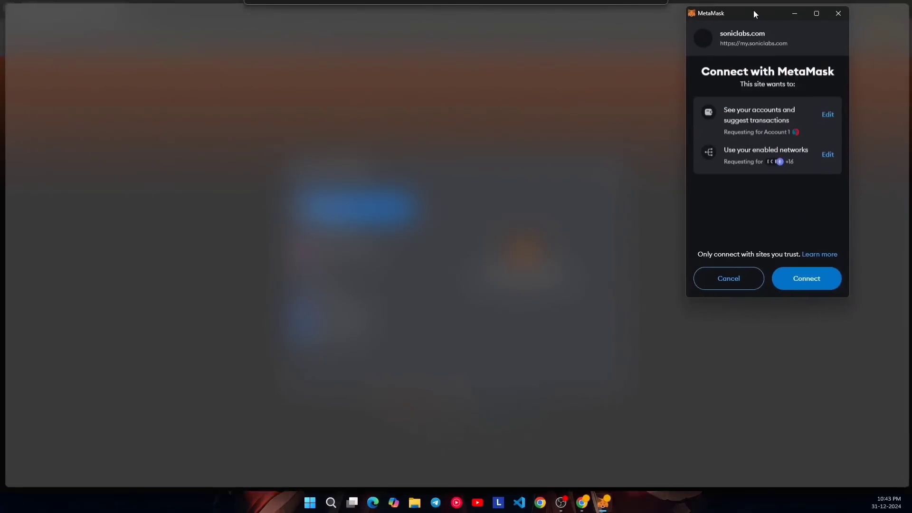
drag(753, 13, 764, 28)
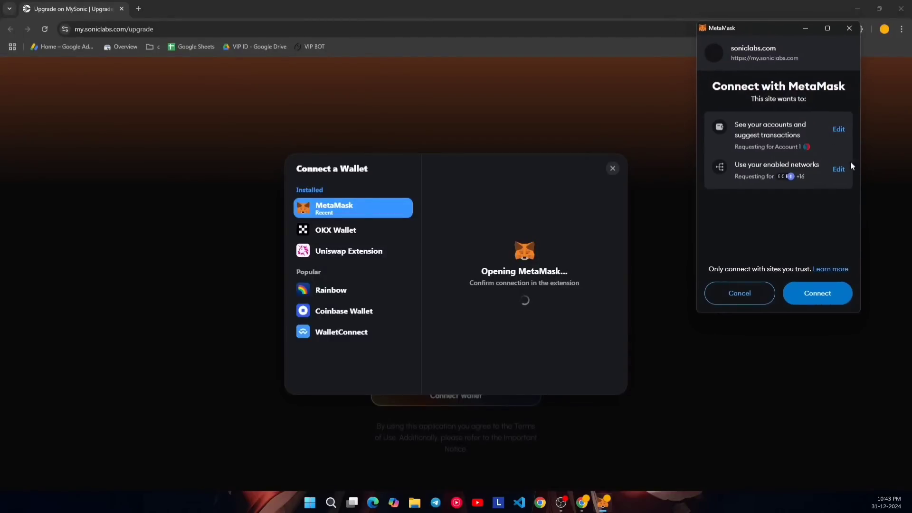
click(821, 297)
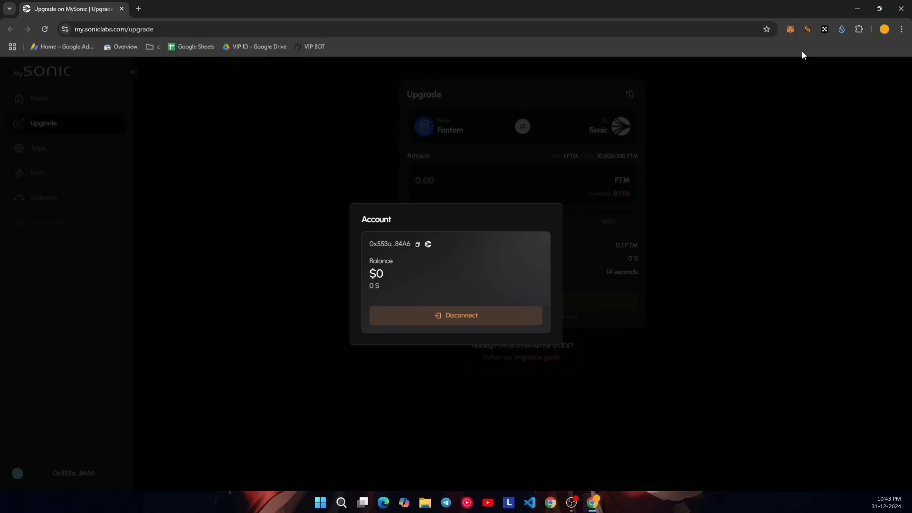
- Check MetaMask's enabled networks for Fantom and Sonic, then close the wallet and the account dialog
click(790, 30)
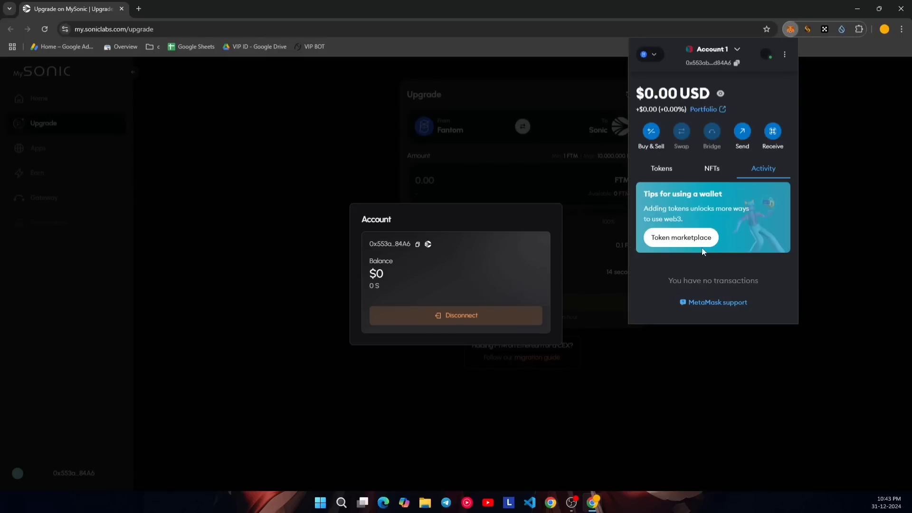
click(650, 54)
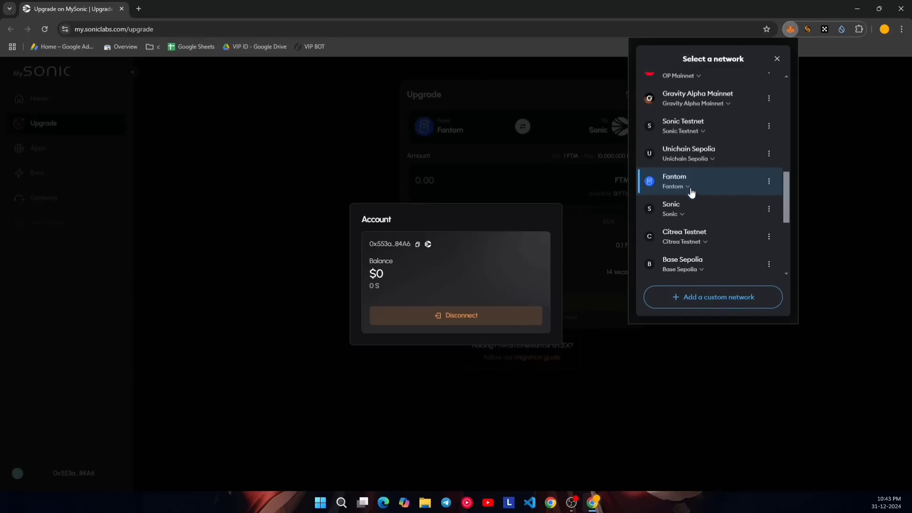
scroll(692, 189, up, 5)
scroll(691, 191, up, 3)
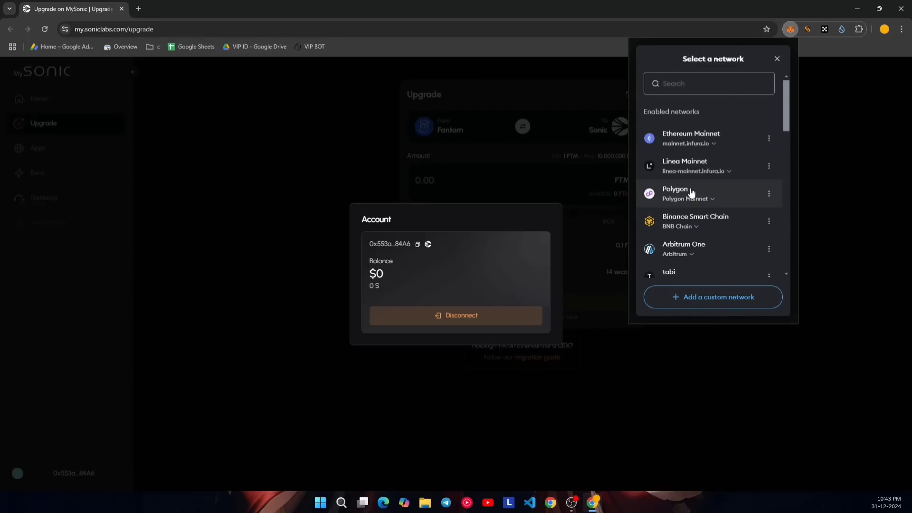
scroll(692, 191, down, 6)
scroll(691, 191, down, 3)
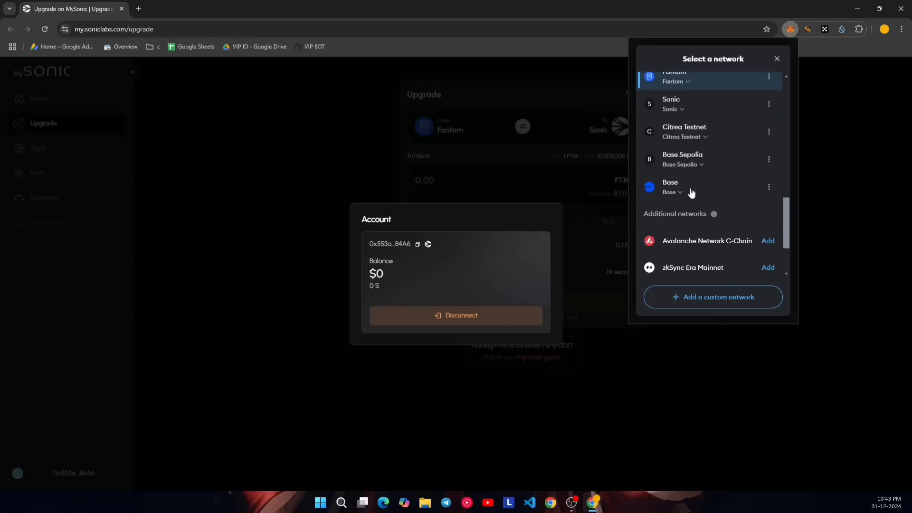
scroll(690, 197, up, 2)
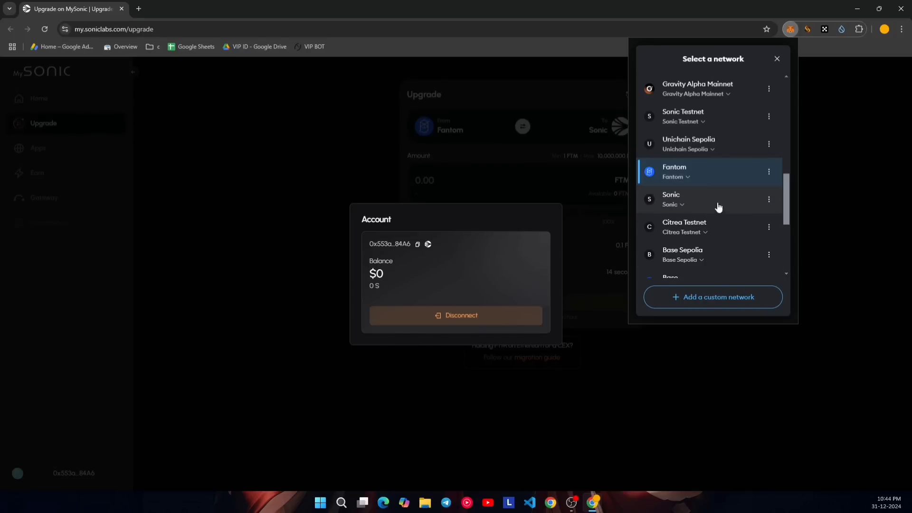
click(613, 197)
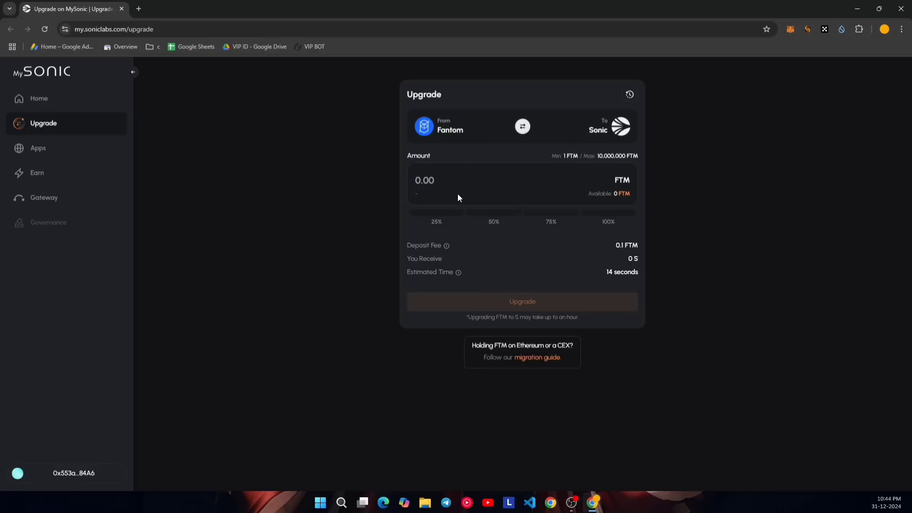
- Select Fantom as the active network in the MetaMask wallet
click(787, 31)
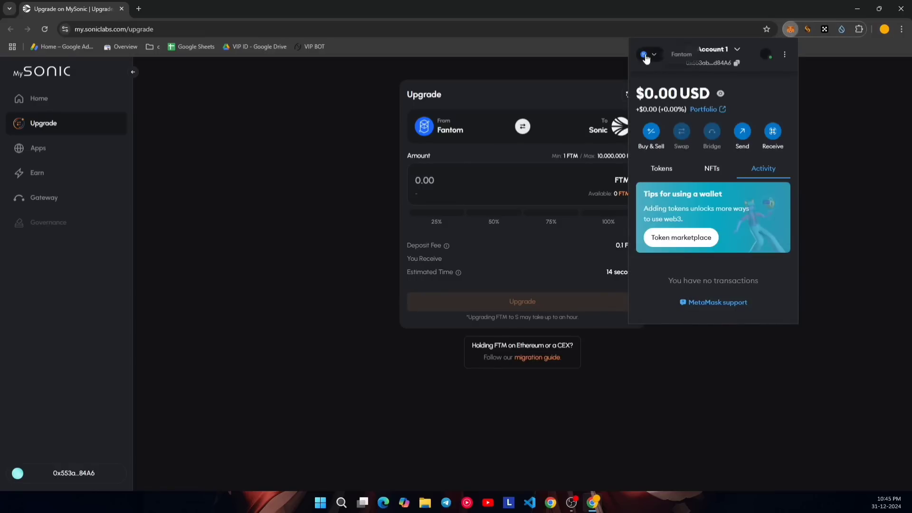
click(646, 54)
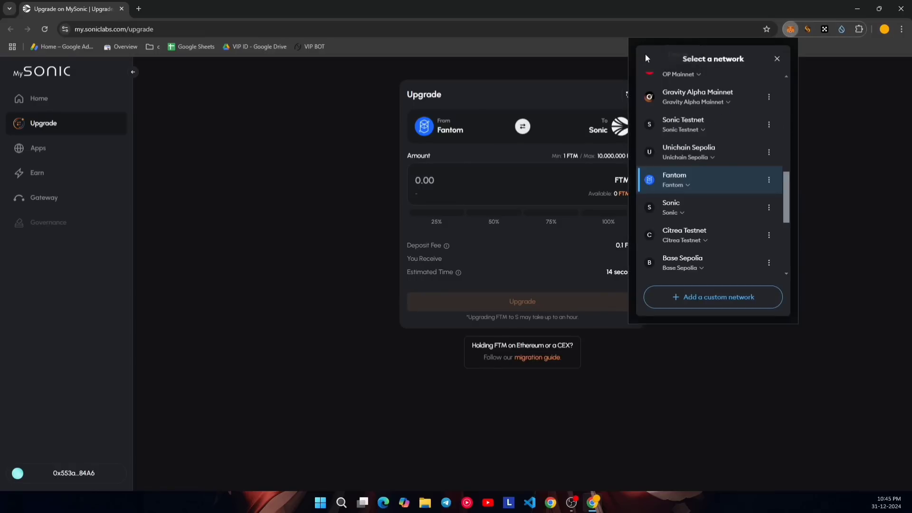
click(688, 177)
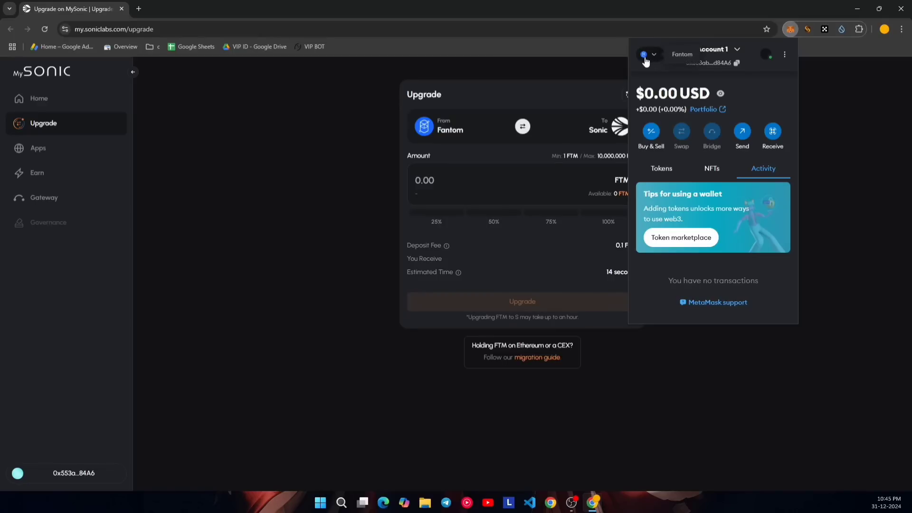
- Copy the MetaMask account's address and show the wallet's tokens on Fantom
click(735, 65)
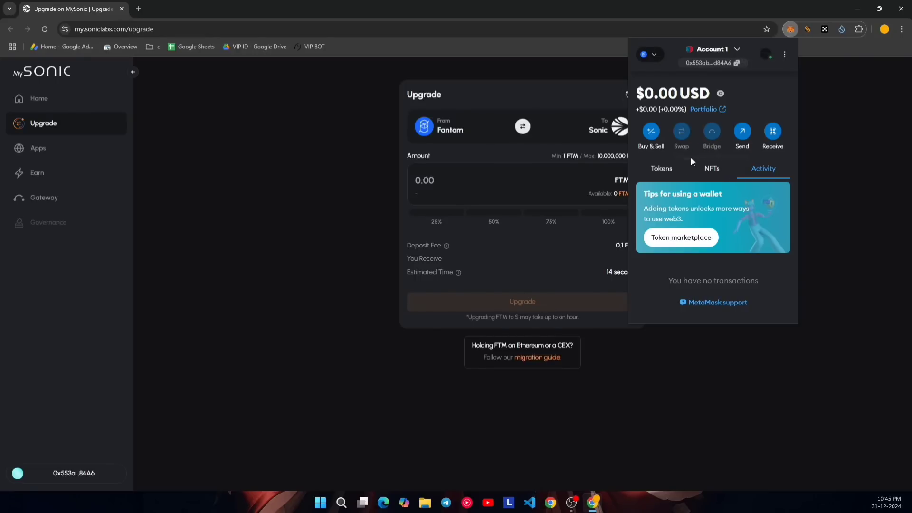
click(678, 171)
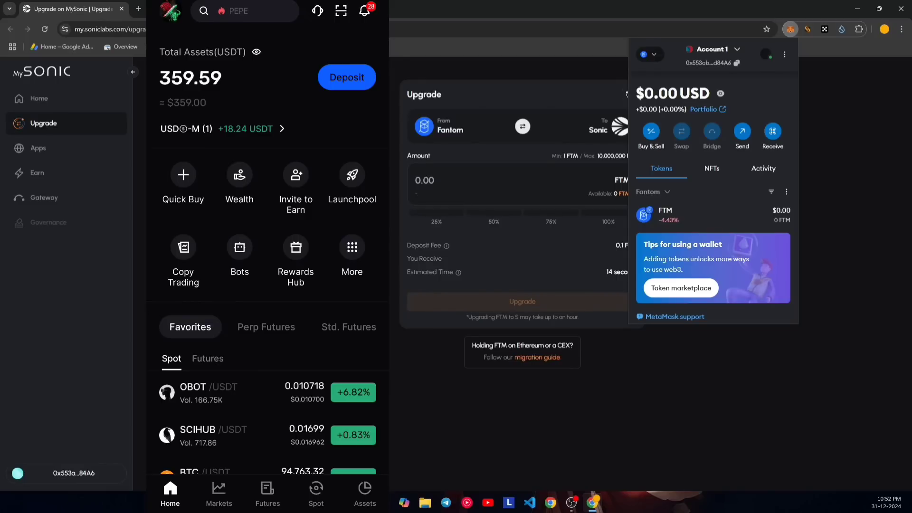
- In the BingX mobile app, search for "ftm", open the FTM/USDT spot trading page and acknowledge the maintenance notice
click(244, 10)
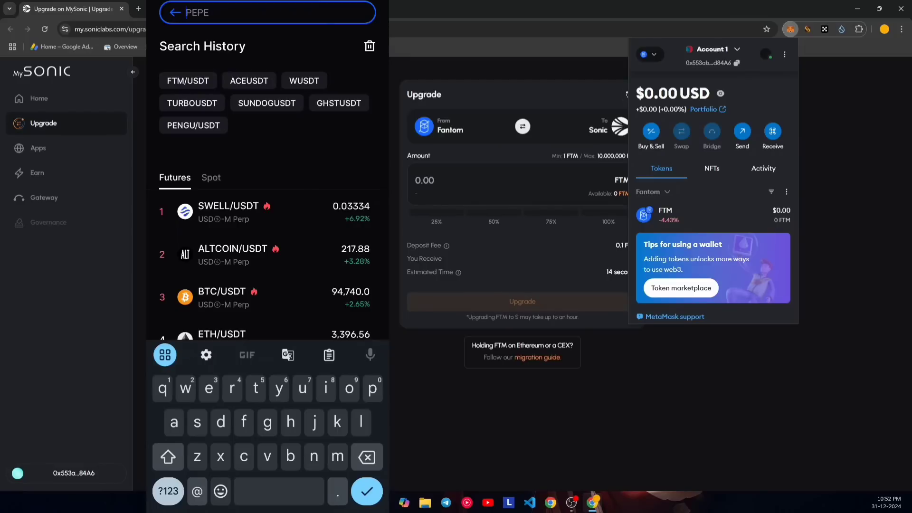
text(ftm)
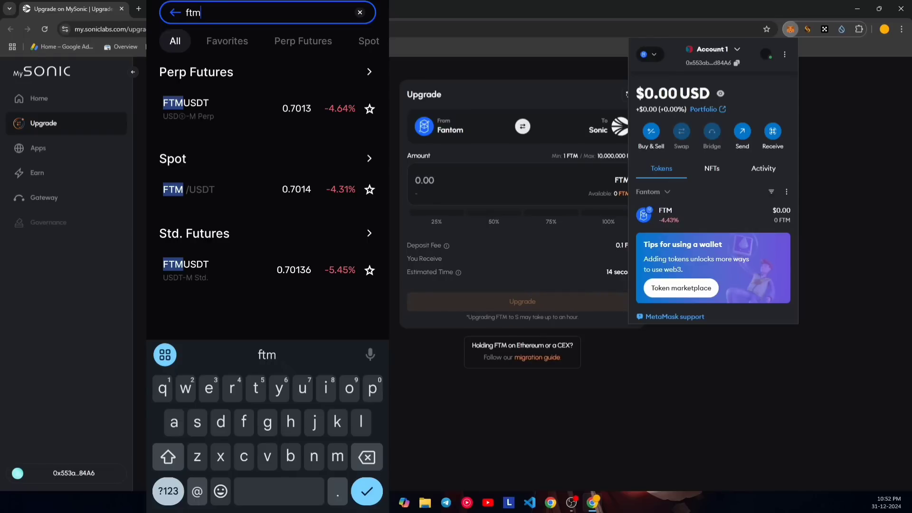
click(220, 192)
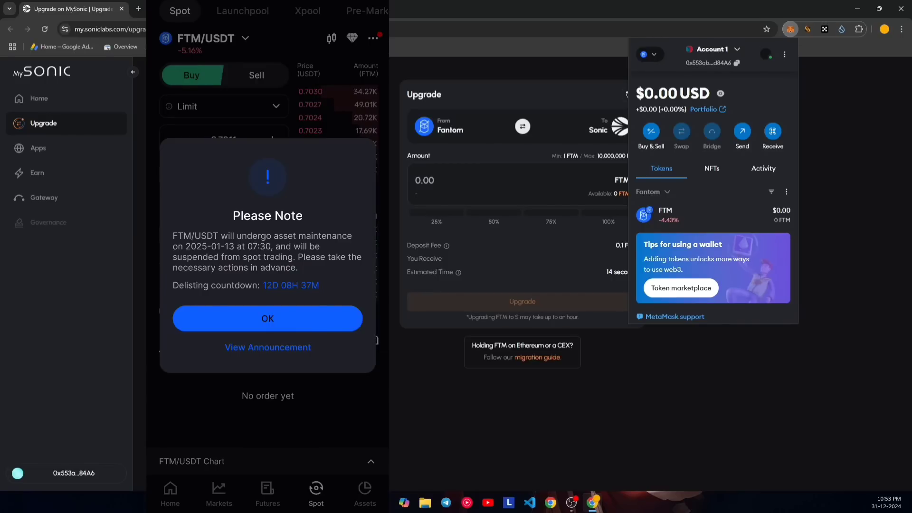
click(276, 323)
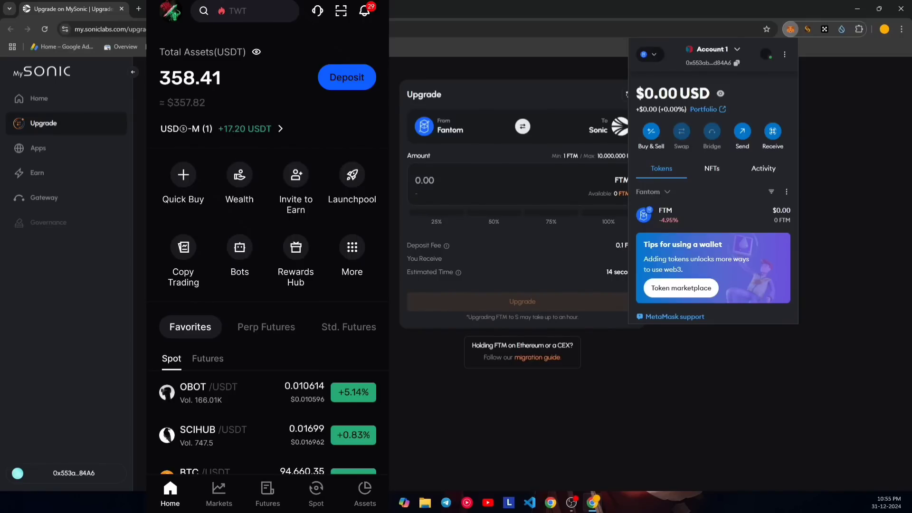
- Open the on-chain withdrawal form for FTM from the BingX assets overview
click(364, 492)
drag(350, 445, 350, 334)
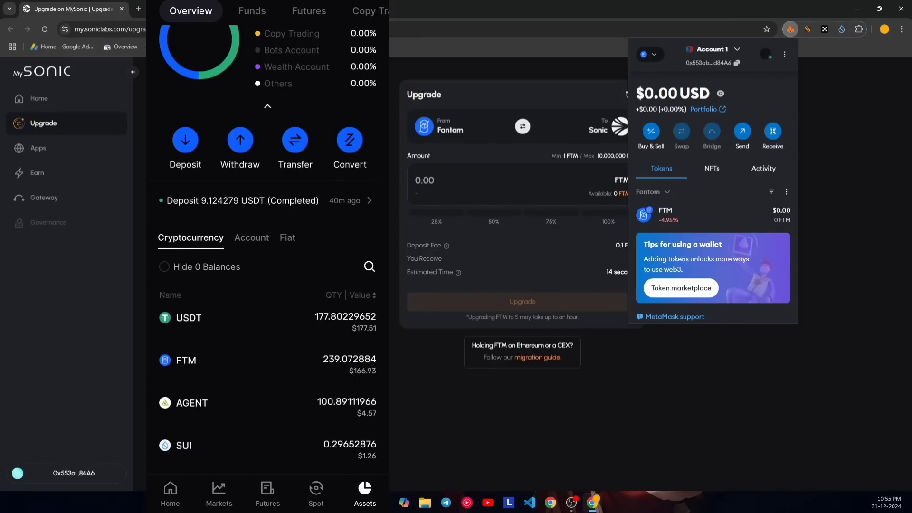
click(266, 361)
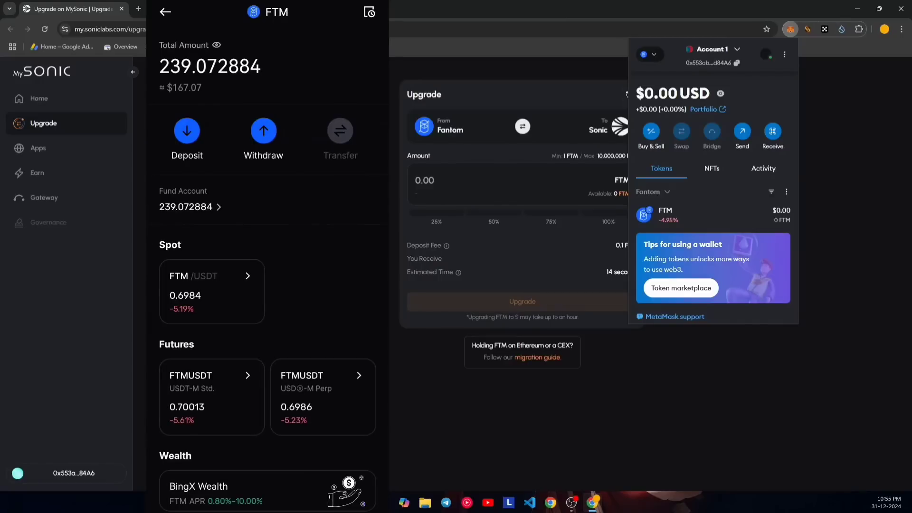
click(263, 130)
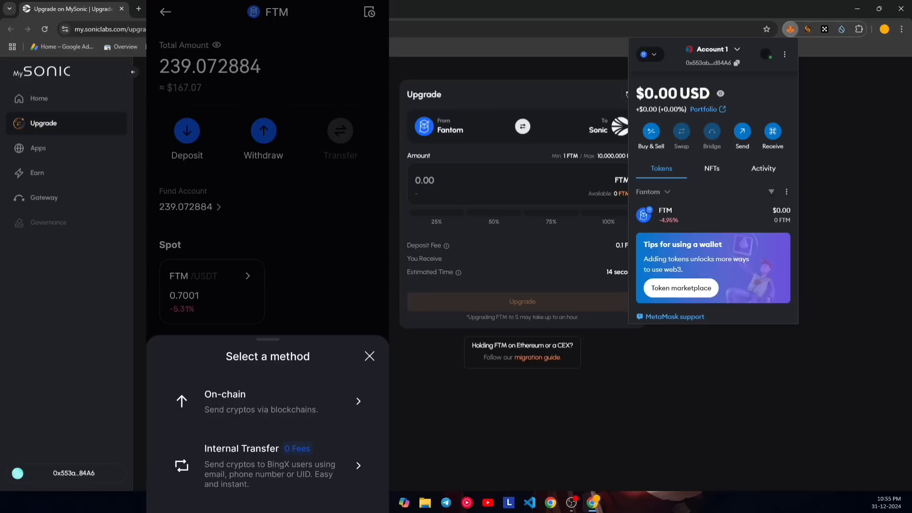
click(259, 405)
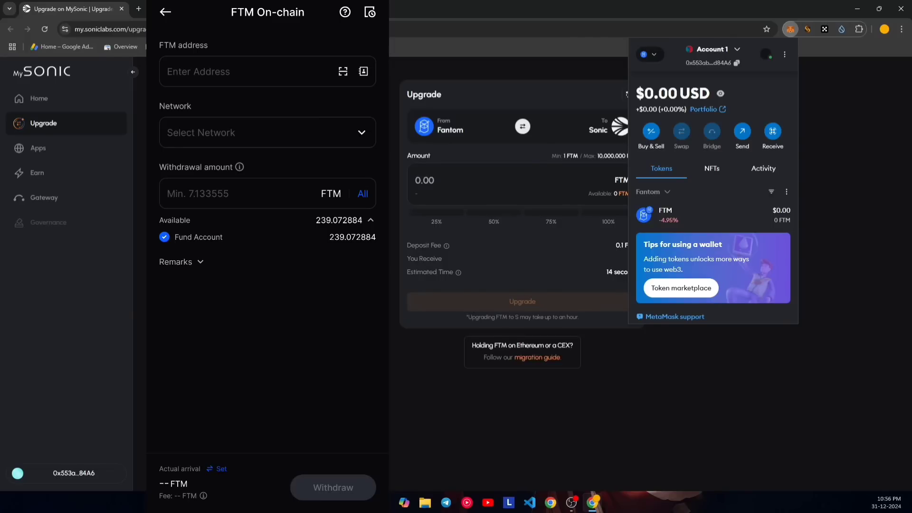
- Paste the copied MetaMask wallet address as the FTM withdrawal address and use Fantom as the network
click(238, 65)
key(ctrl+v)
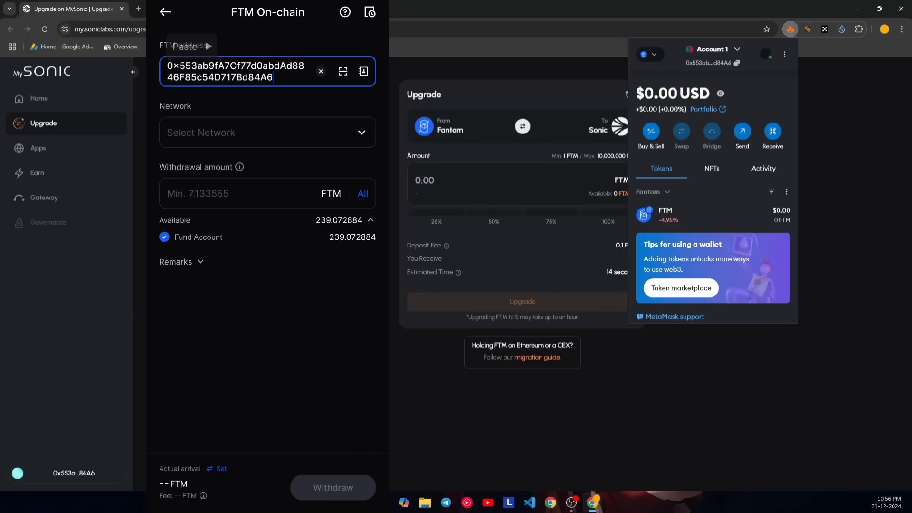
click(264, 255)
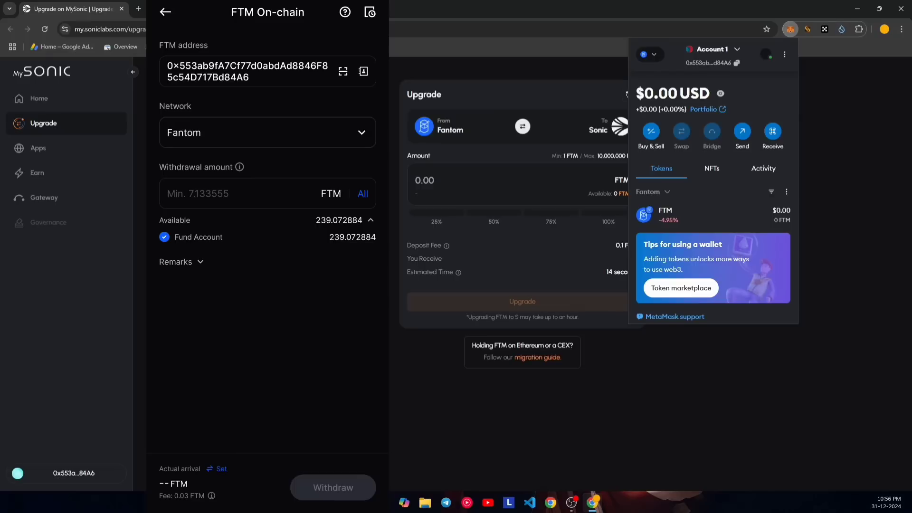
click(351, 133)
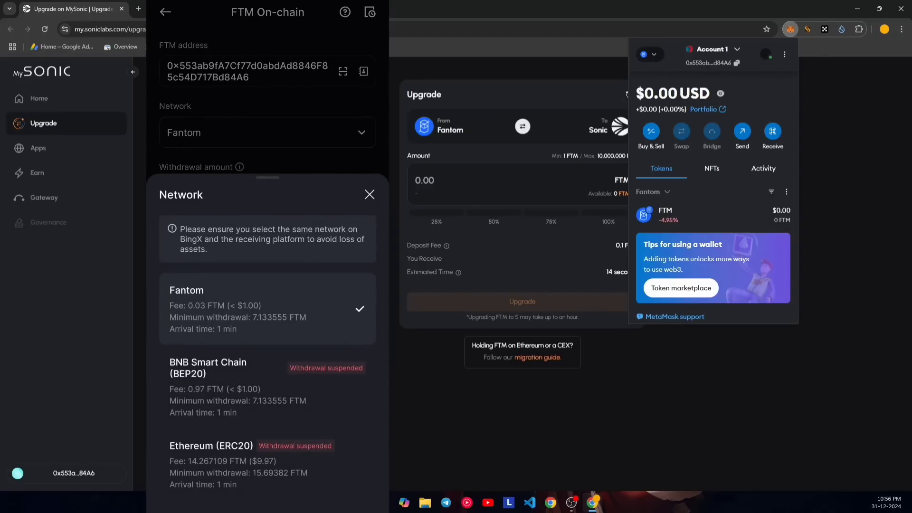
click(369, 194)
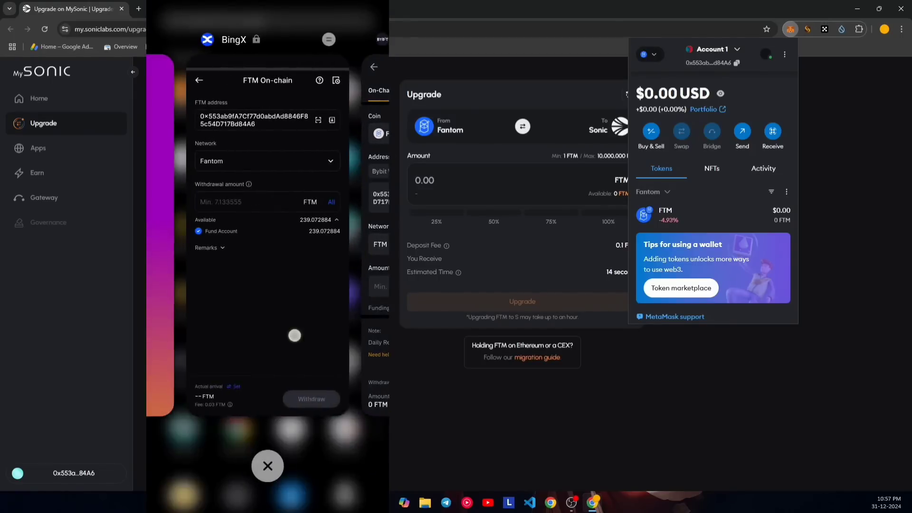
click(296, 332)
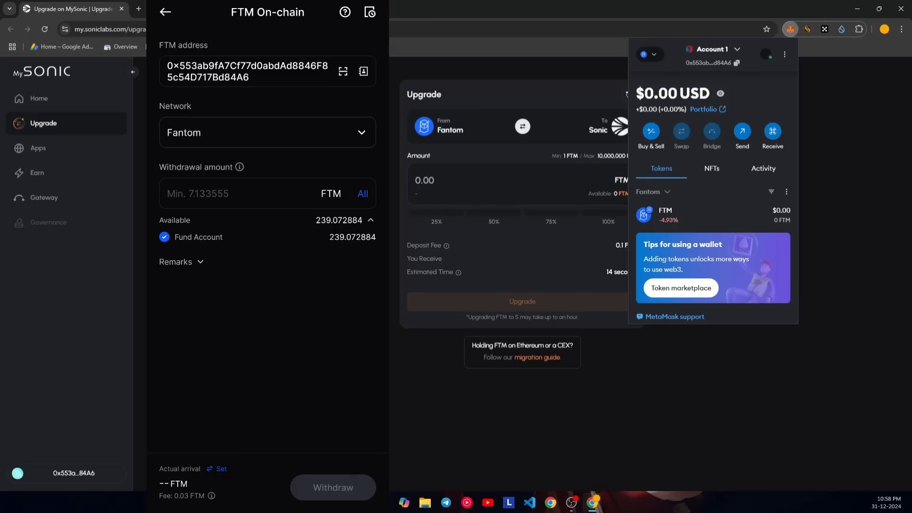
- Withdraw the entire available FTM balance and confirm the withdrawal
click(362, 193)
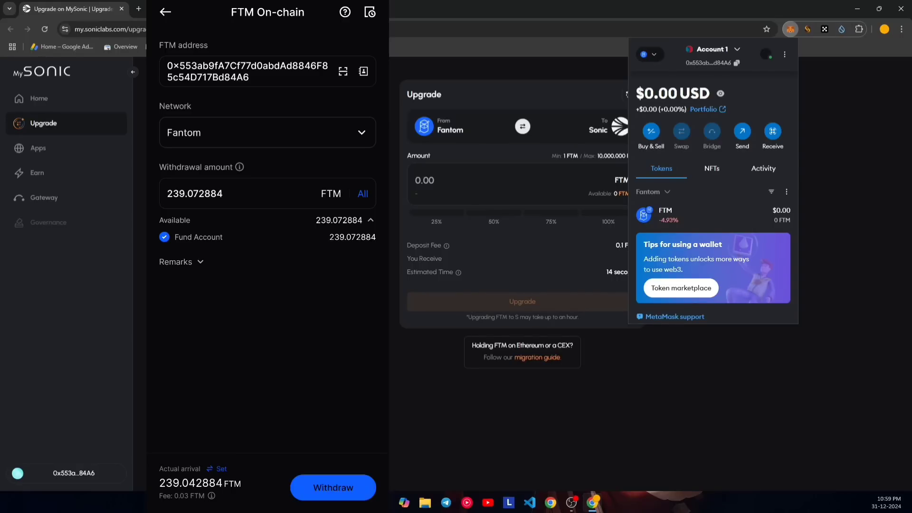
click(347, 481)
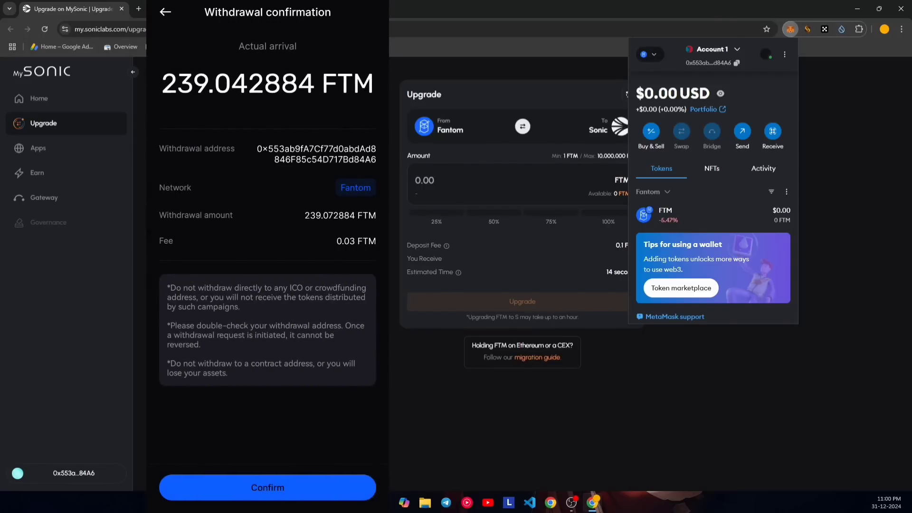
click(267, 487)
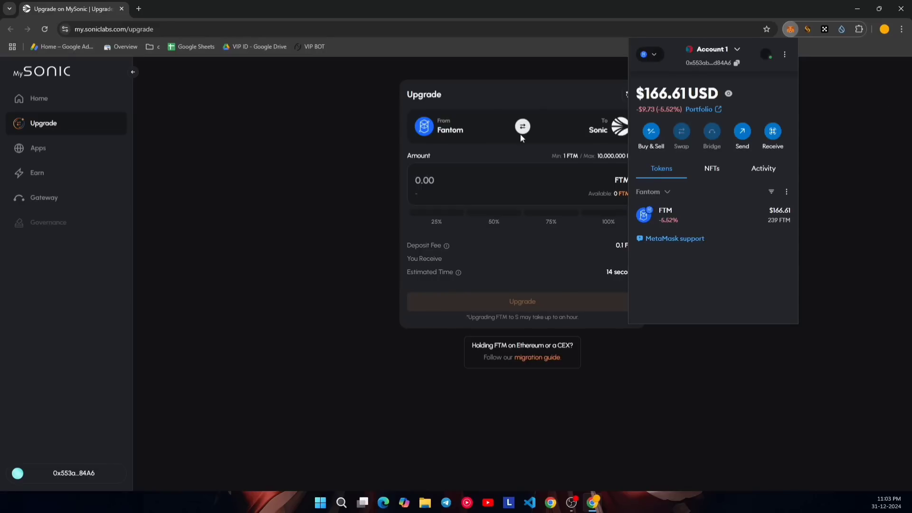
- Reload the MySonic Upgrade page and compare its available FTM with the MetaMask balance
click(376, 138)
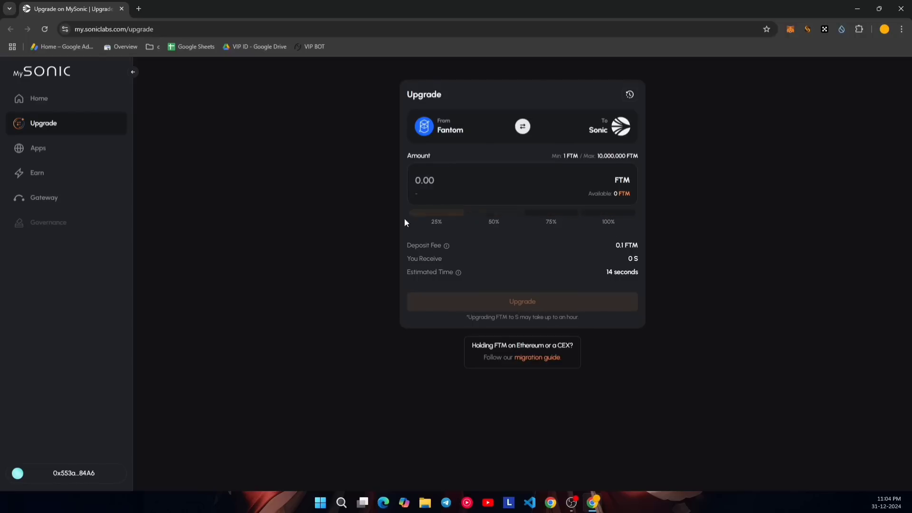
click(39, 31)
click(790, 29)
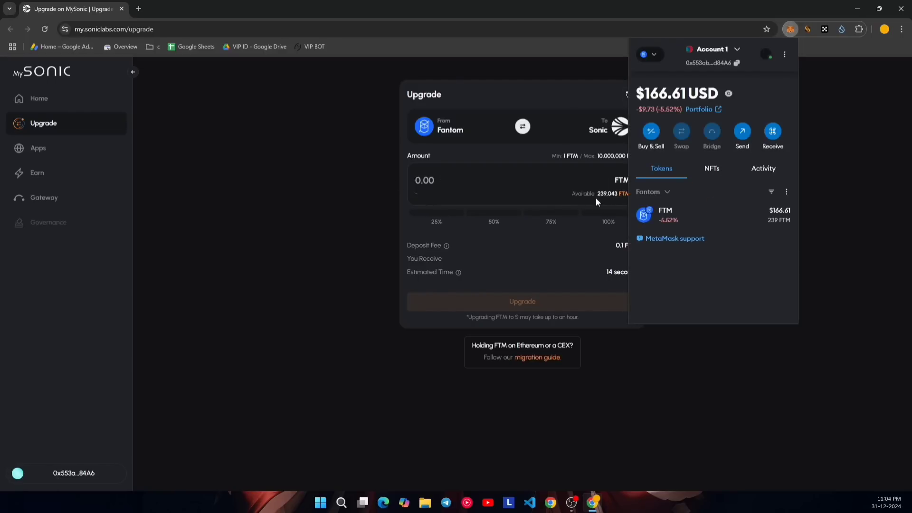
click(834, 219)
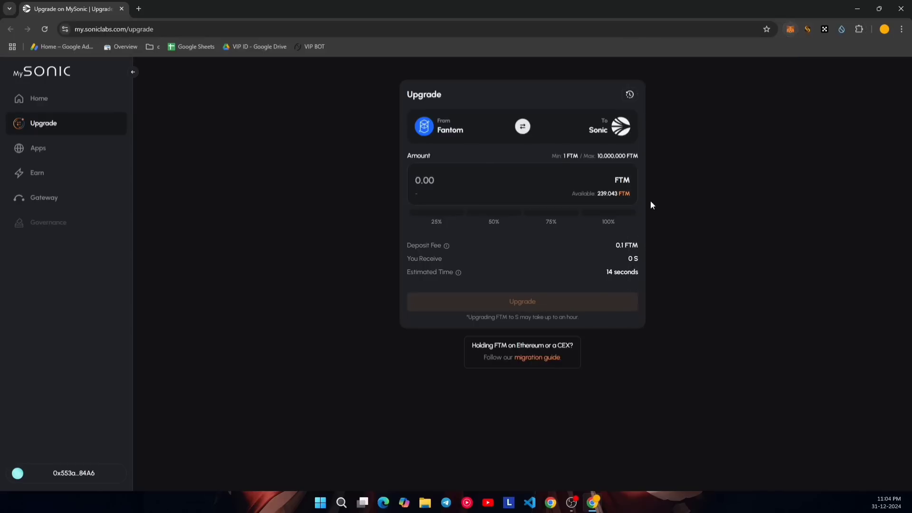
- Try to upgrade the full available FTM balance to S, then cancel the MetaMask transaction request
click(625, 194)
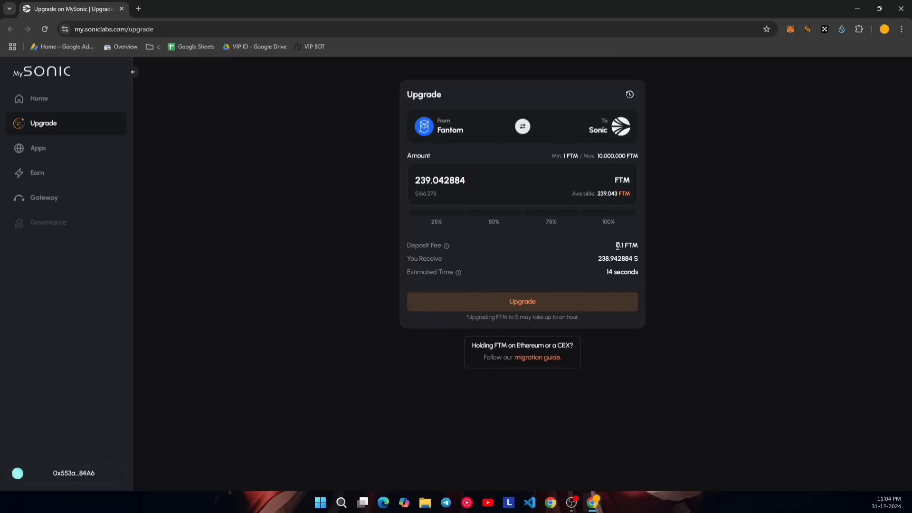
drag(615, 246, 637, 246)
mouse_move(459, 276)
click(533, 300)
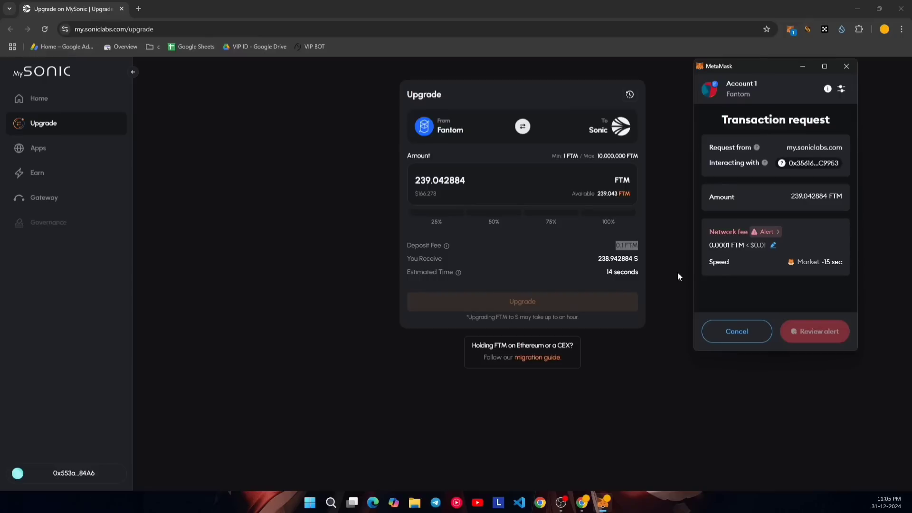
click(737, 332)
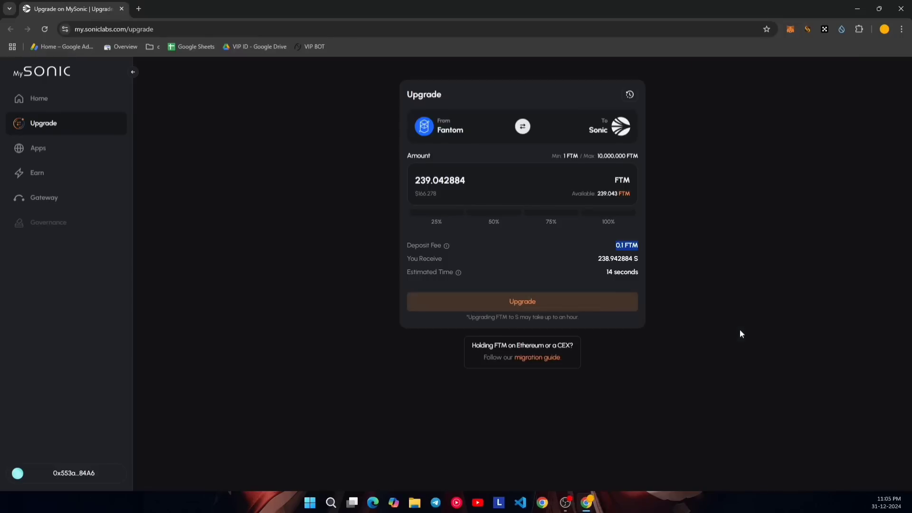
- Replace the upgrade amount with 238.9 FTM, leaving a little FTM for the network fee
click(482, 179)
key(BackSpace)
key(BackSpace)
key(BackSpace)
key(BackSpace)
key(BackSpace)
key(BackSpace)
key(BackSpace)
key(BackSpace)
key(BackSpace)
key(BackSpace)
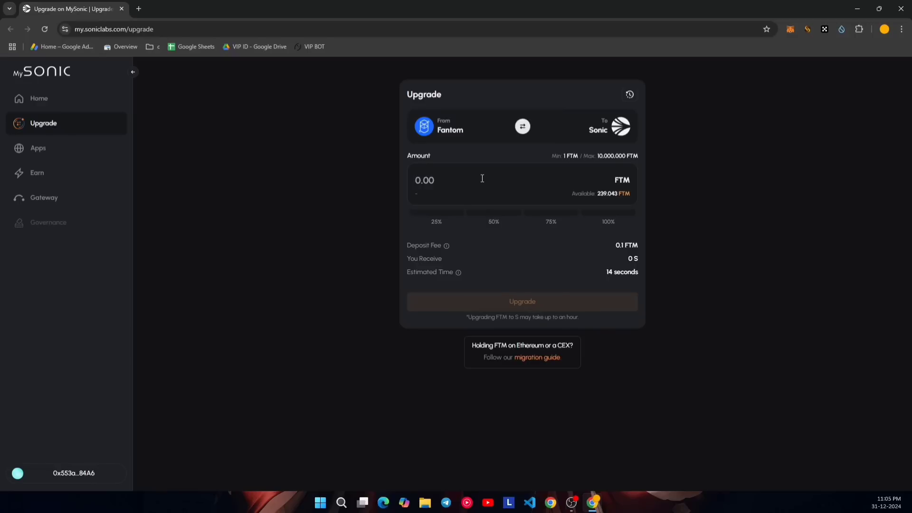
text(238.)
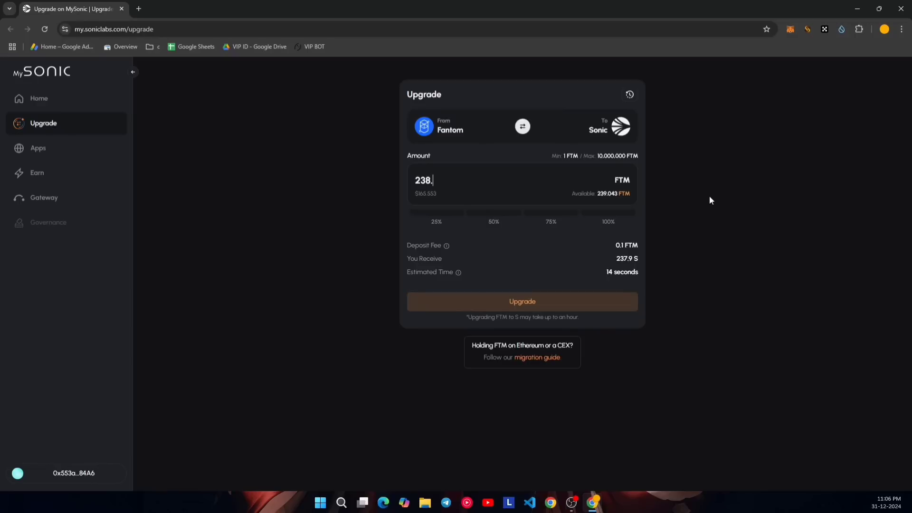
text(9)
drag(599, 196, 631, 198)
click(673, 203)
click(436, 180)
- Submit the Fantom-to-Sonic upgrade, approve the transaction in MetaMask and return to the upgrade form
click(522, 304)
drag(836, 80, 779, 80)
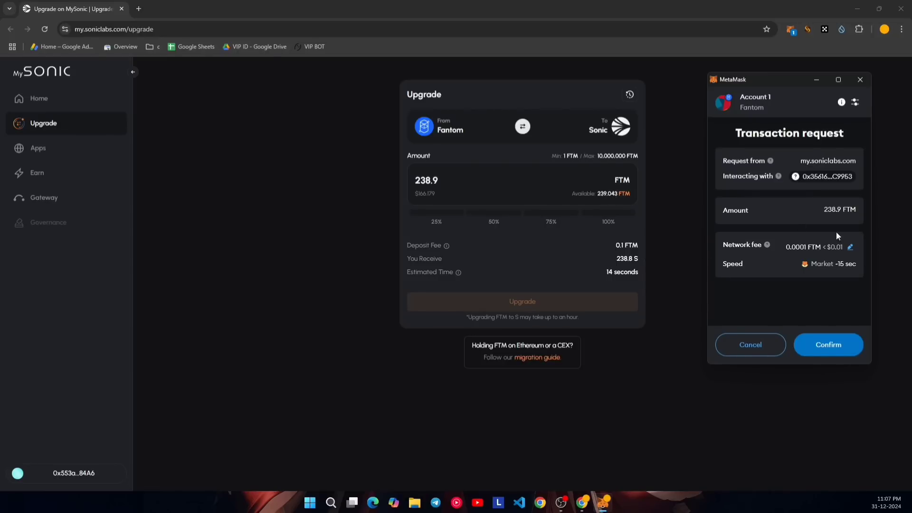
click(838, 346)
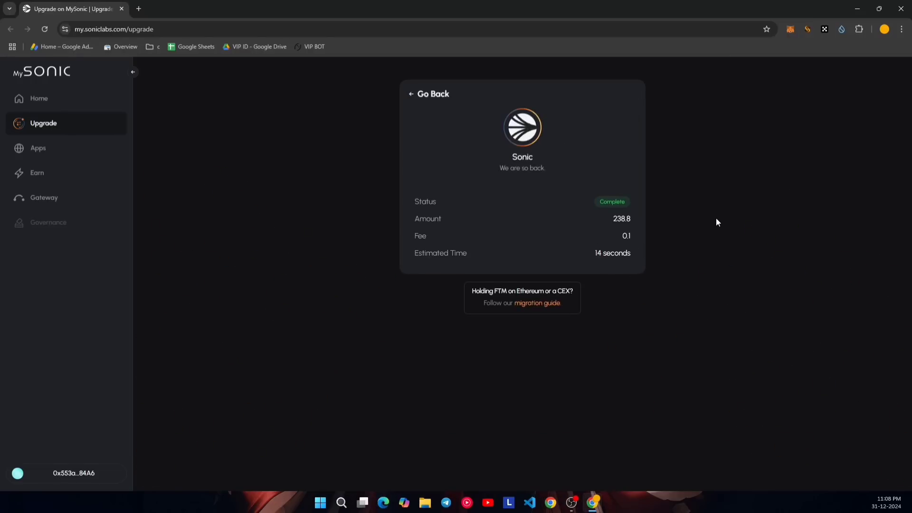
click(418, 100)
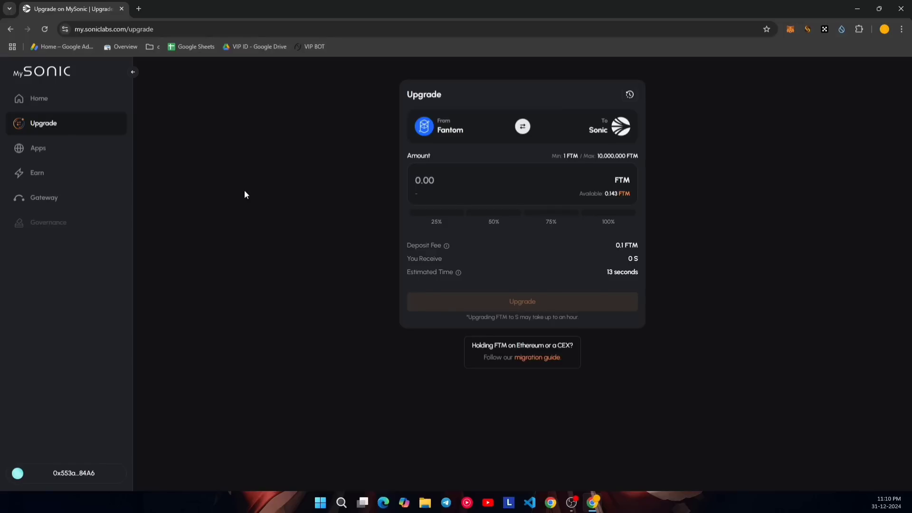
- Reverse the direction to Sonic to Fantom and check the MetaMask balances on both the Fantom and Sonic networks
click(788, 30)
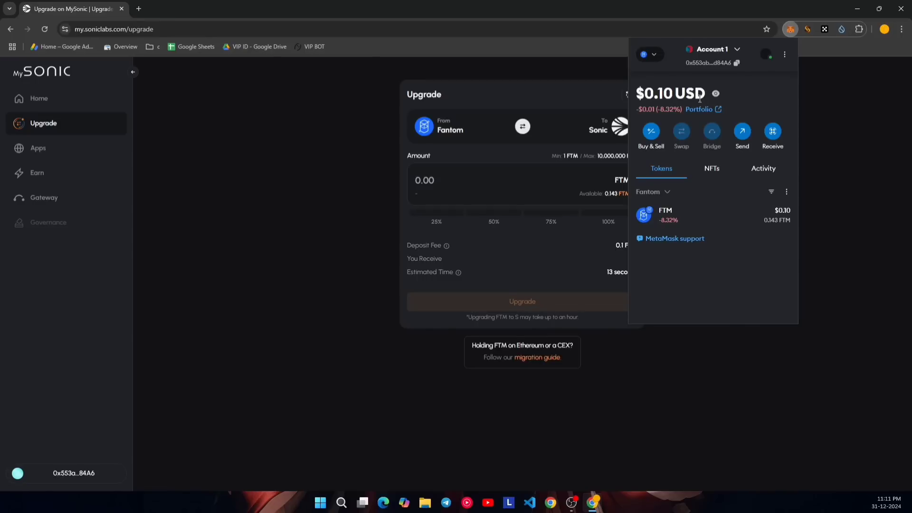
click(369, 170)
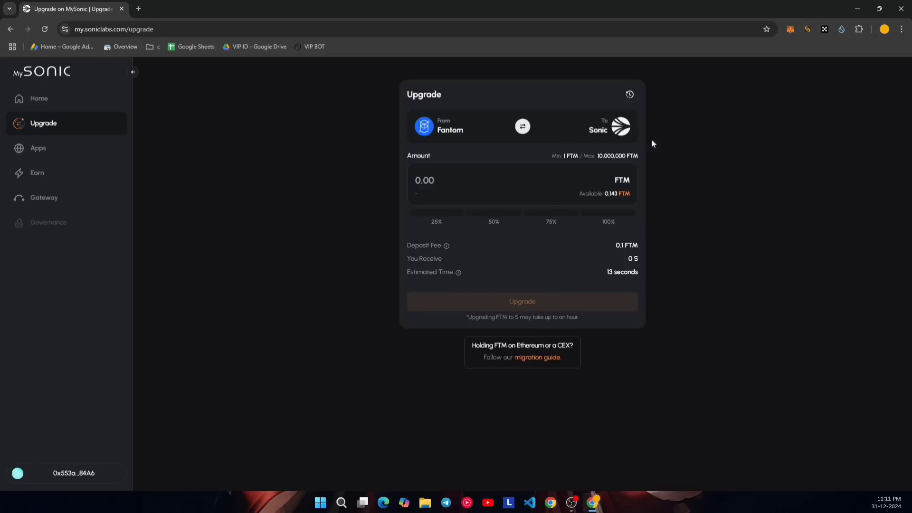
click(521, 127)
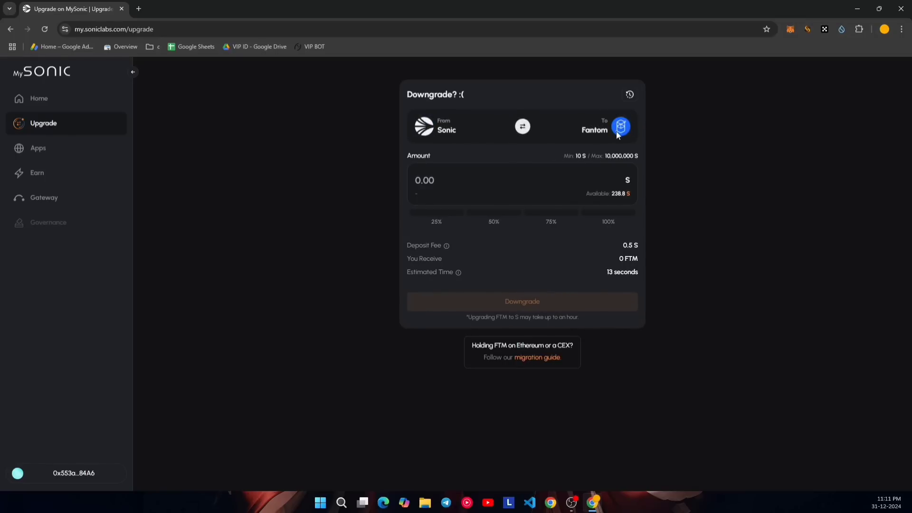
click(790, 29)
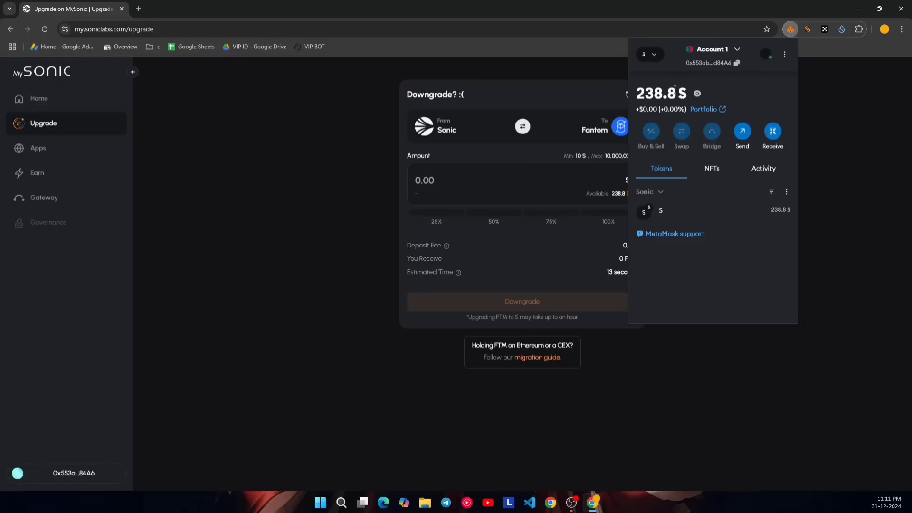
click(650, 54)
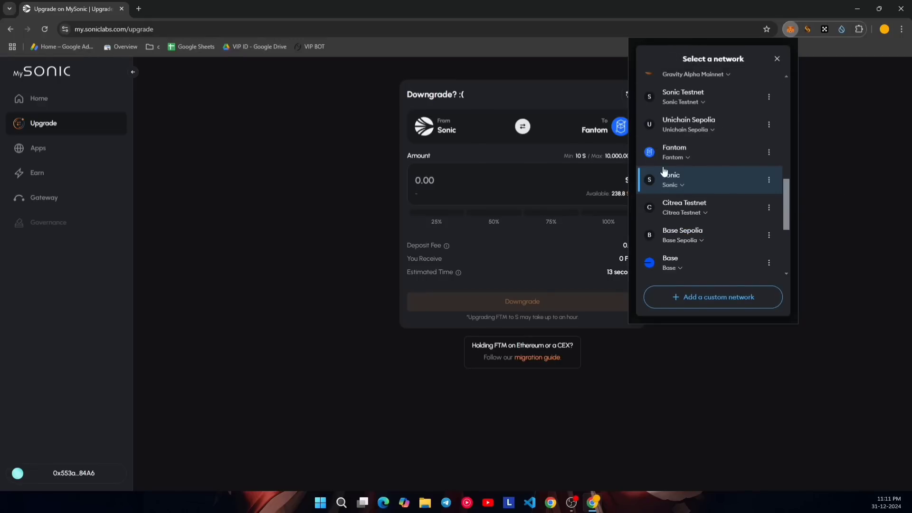
click(693, 179)
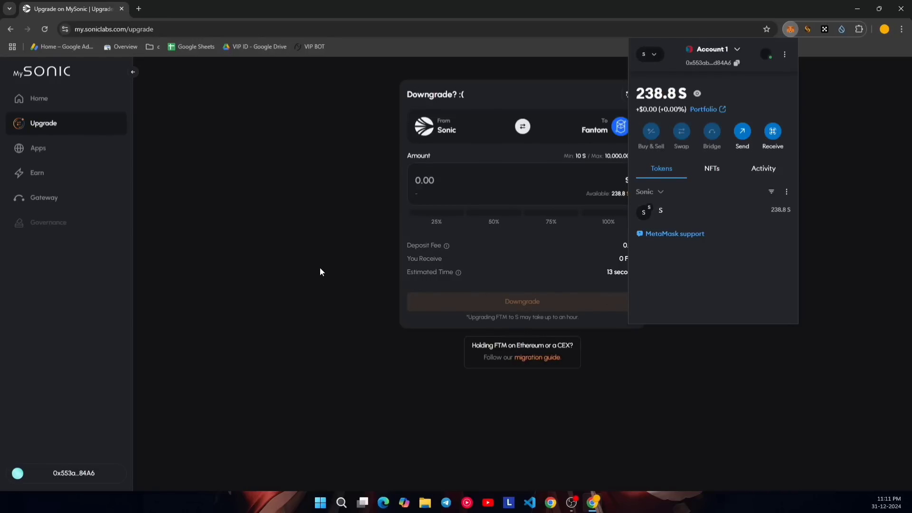
click(273, 256)
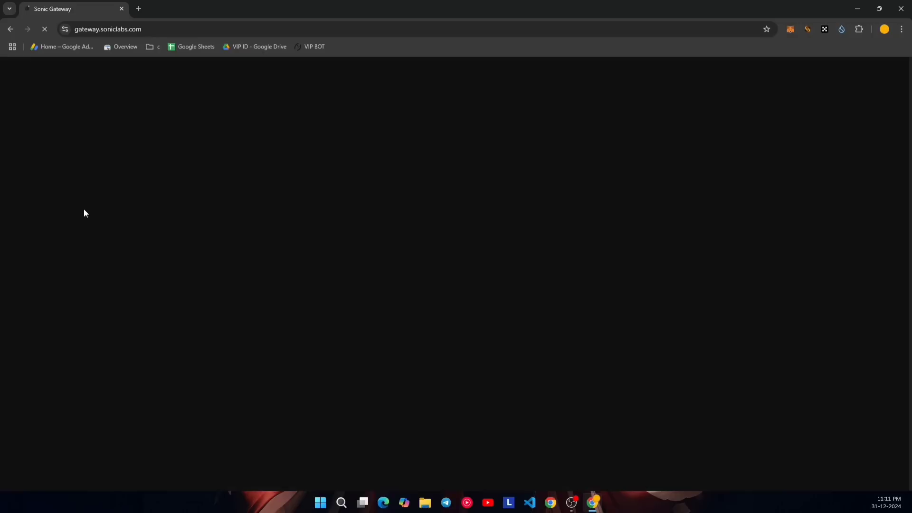
- Connect the MetaMask wallet to Sonic Gateway with the requested account and enabled networks
scroll(195, 283, down, 2)
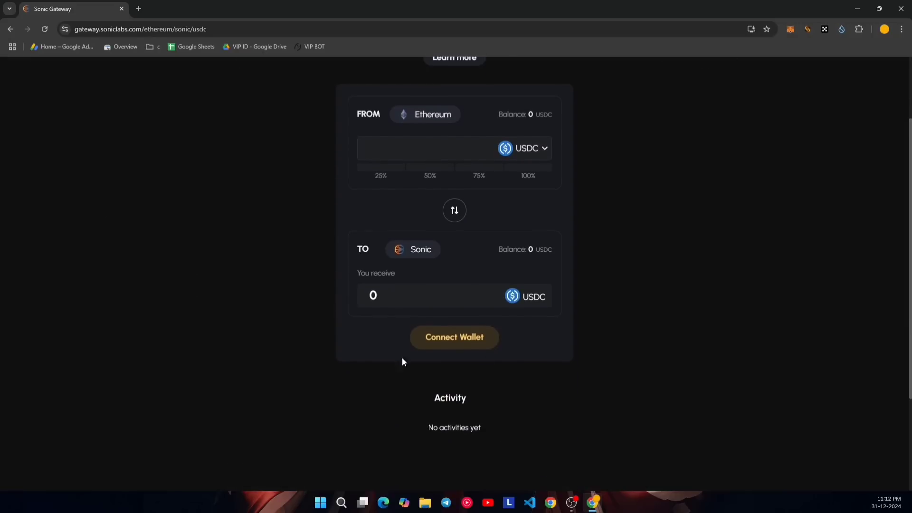
scroll(361, 346, up, 1)
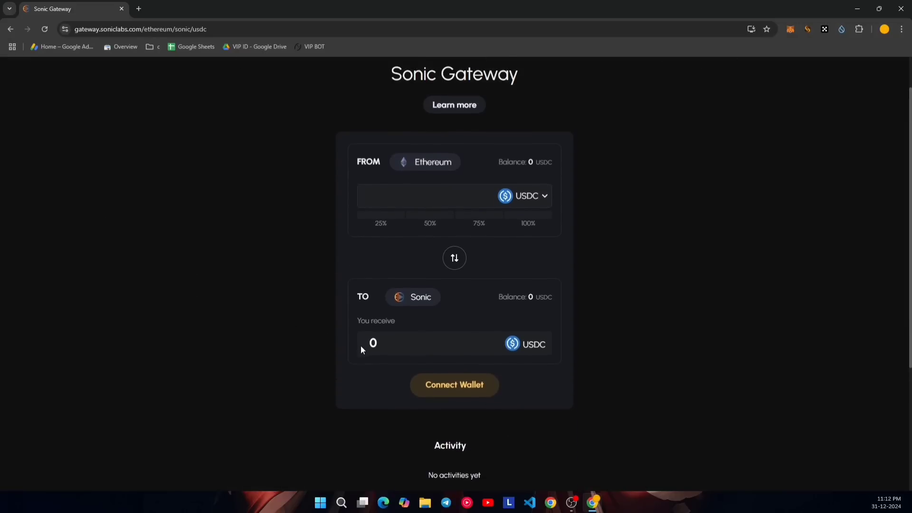
click(438, 395)
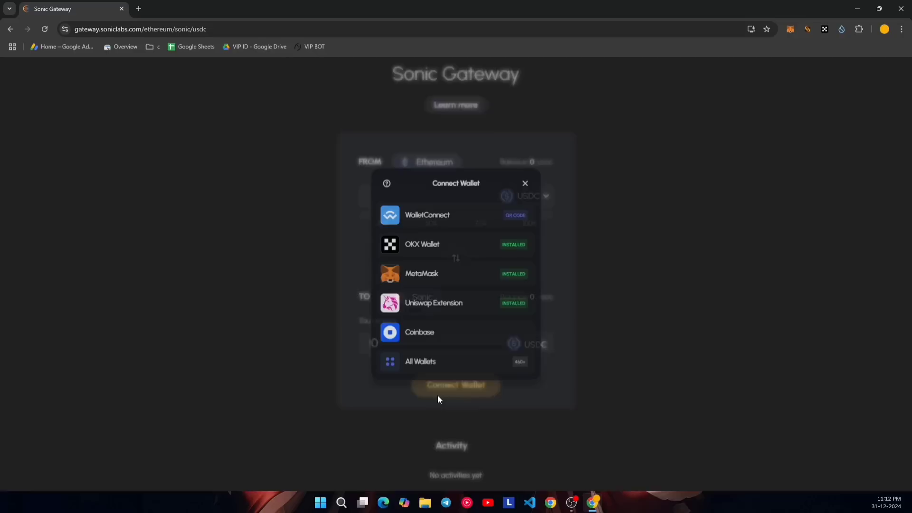
click(448, 284)
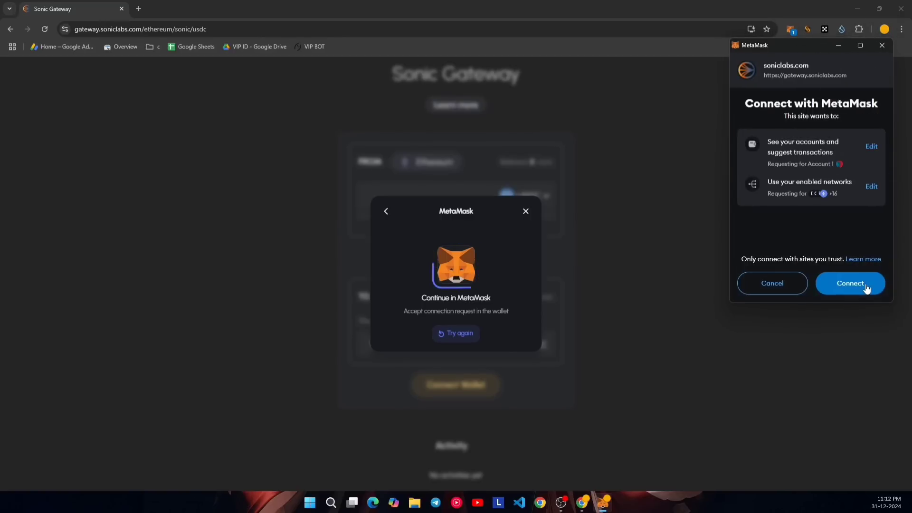
click(864, 284)
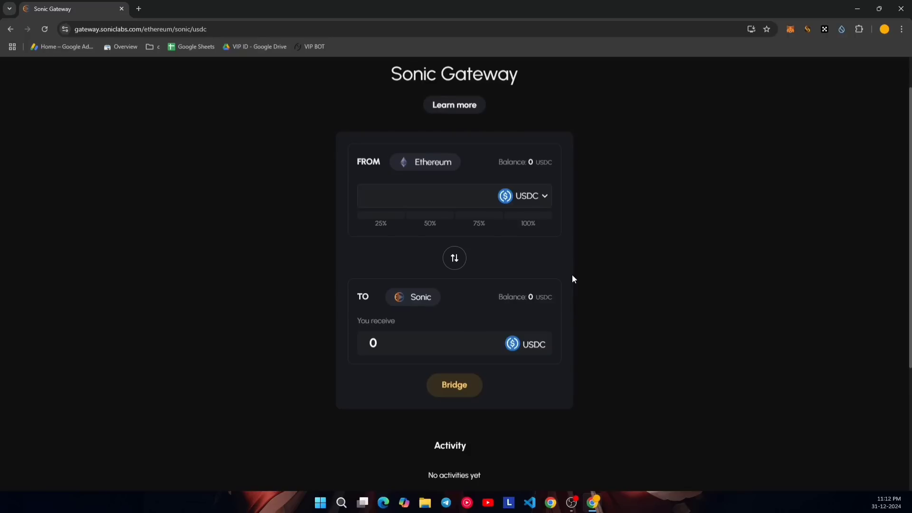
- Look through the enabled networks in MetaMask for Ethereum Mainnet, then close the wallet
click(786, 32)
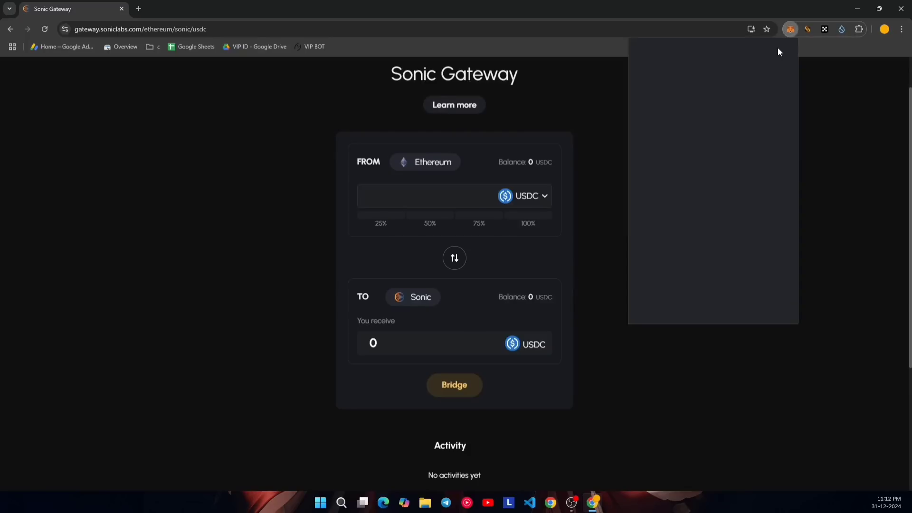
click(650, 53)
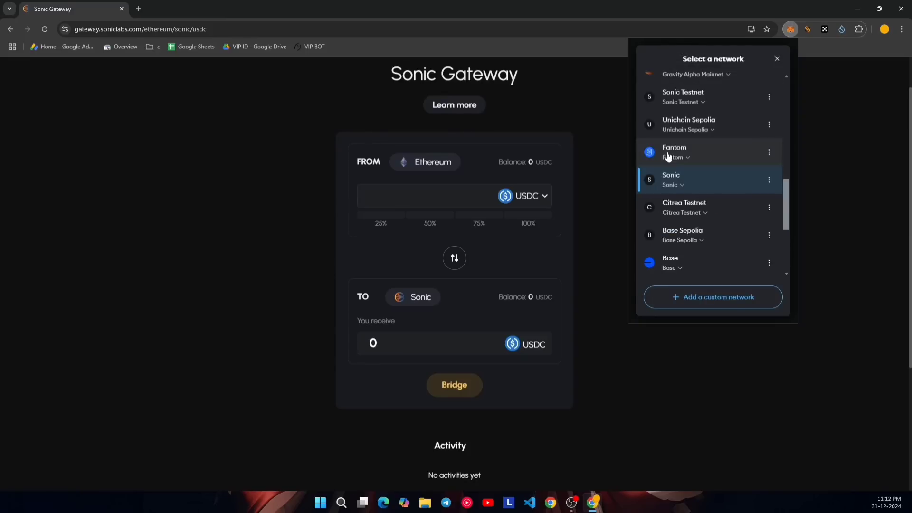
scroll(675, 186, up, 1)
scroll(675, 186, up, 4)
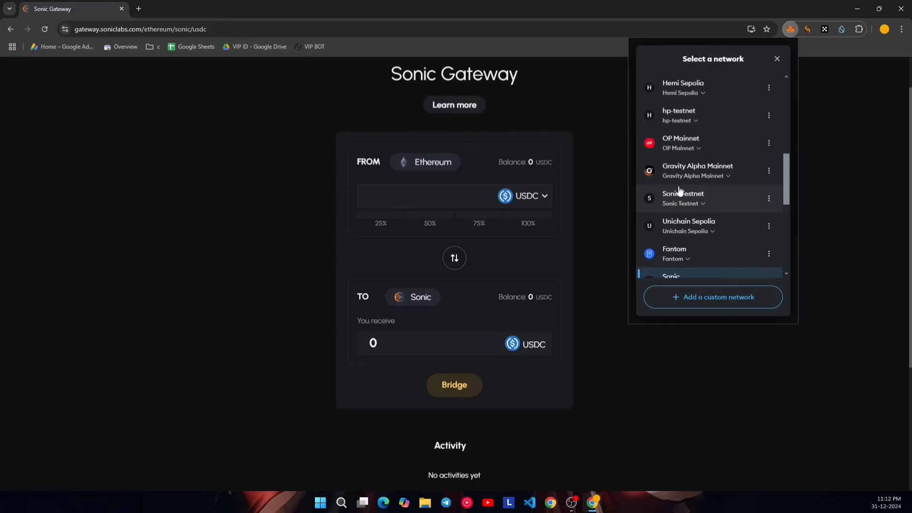
scroll(679, 190, up, 2)
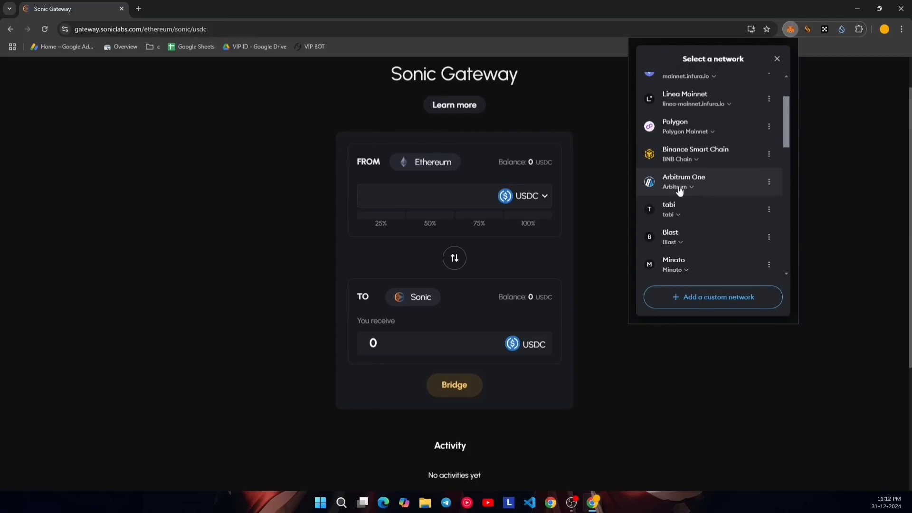
scroll(680, 190, up, 3)
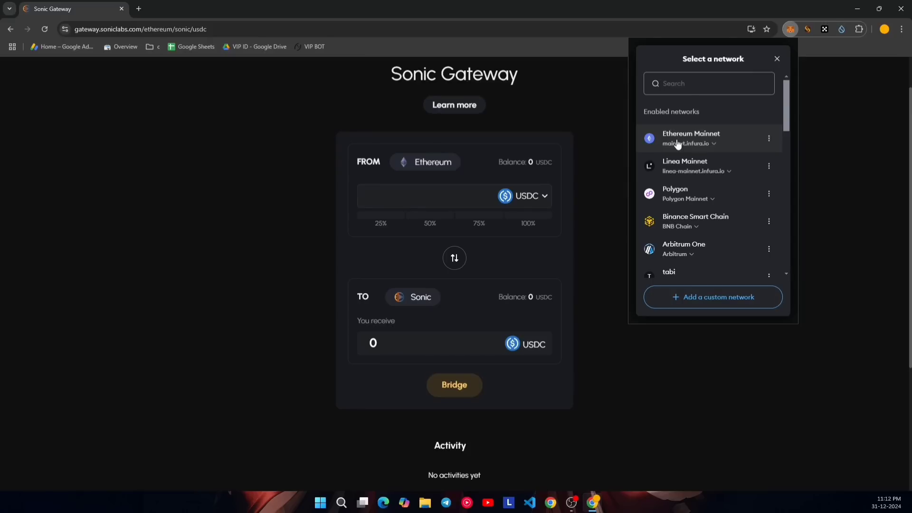
scroll(678, 145, down, 2)
click(306, 184)
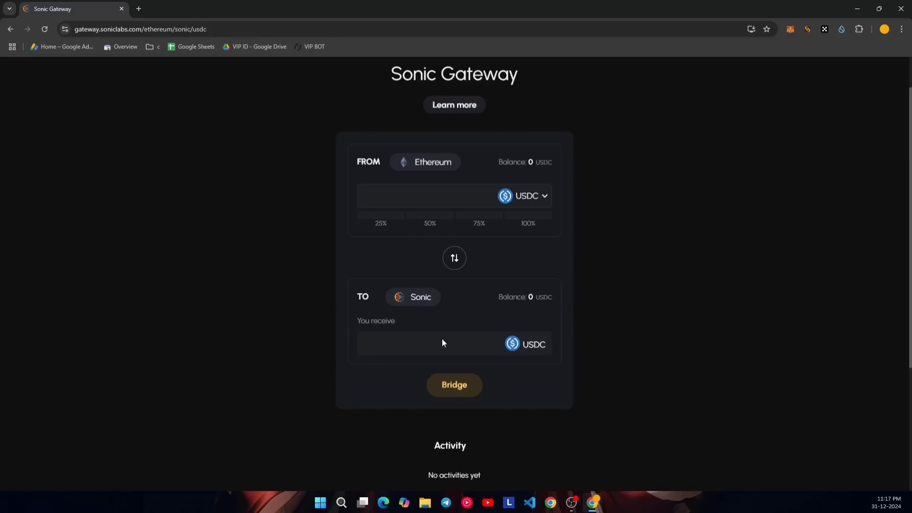
- Try to bridge USDC from Ethereum to Sonic without an amount and check the Ethereum Mainnet token balances in MetaMask
click(452, 383)
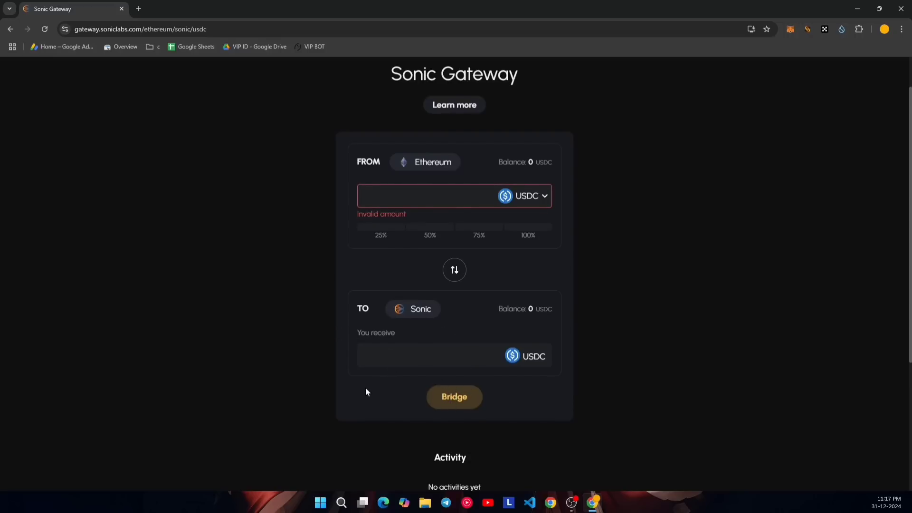
click(791, 28)
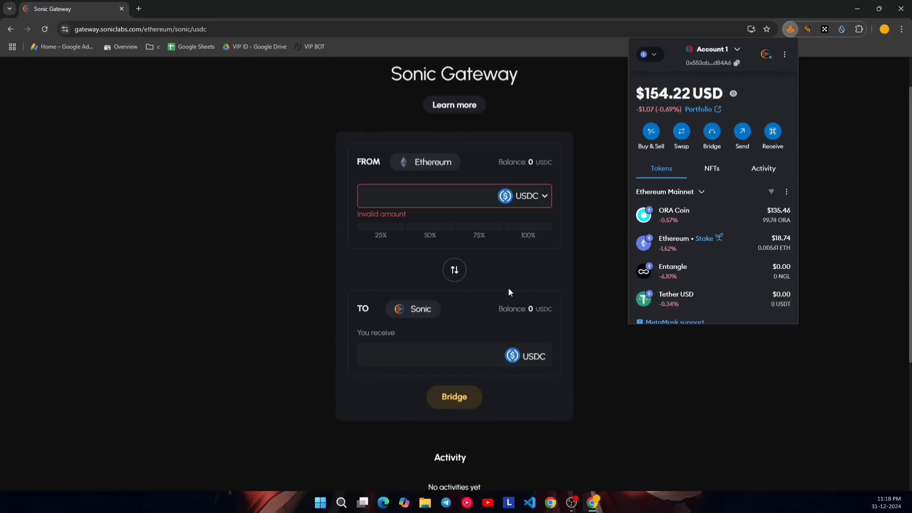
click(342, 254)
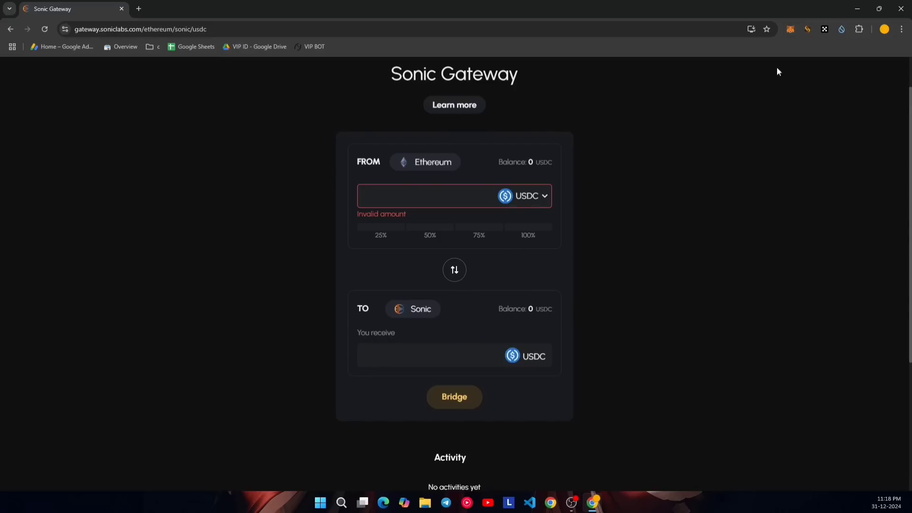
click(790, 29)
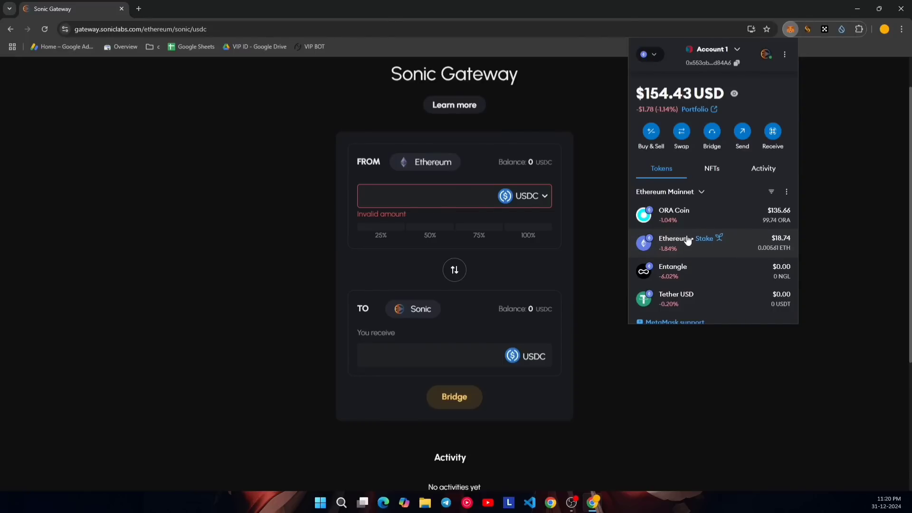
click(595, 217)
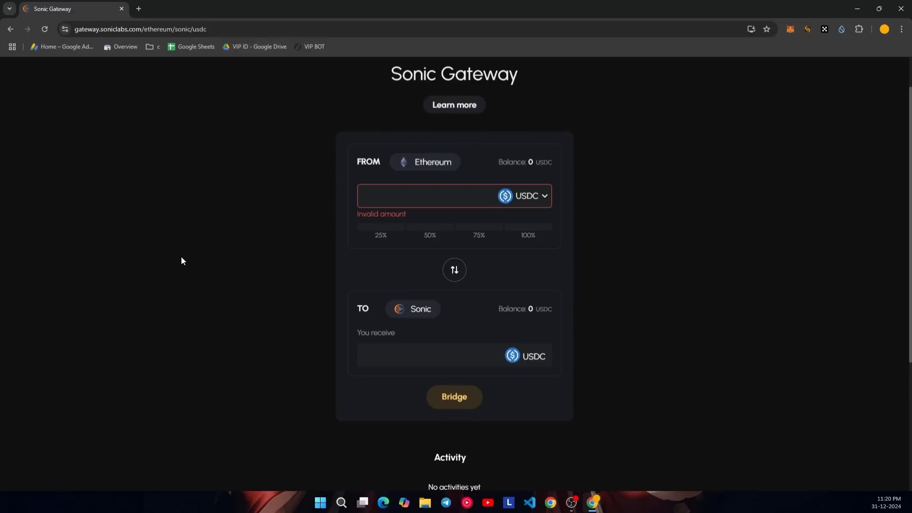
click(511, 196)
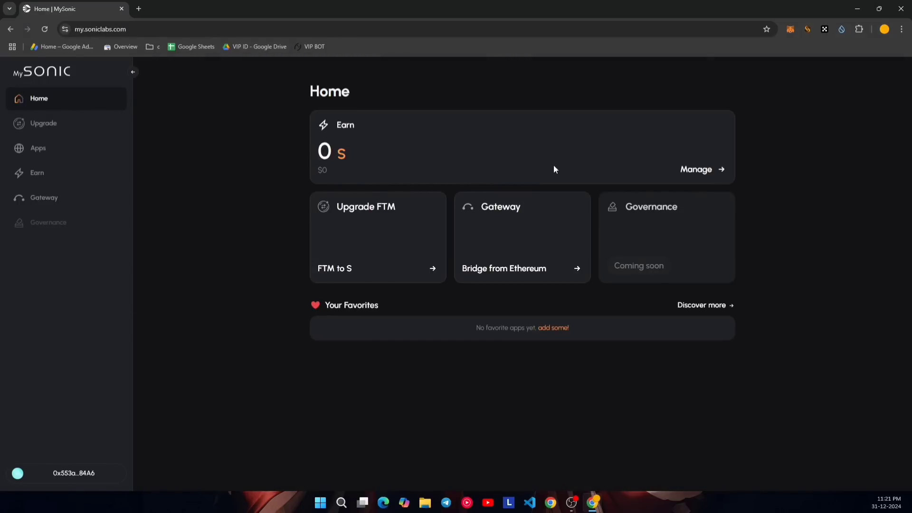
- Start a new staking delegation on MySonic to validator Sonic Goat 1 - MAX APR with 50% of the available balance, 119.4 S
click(686, 169)
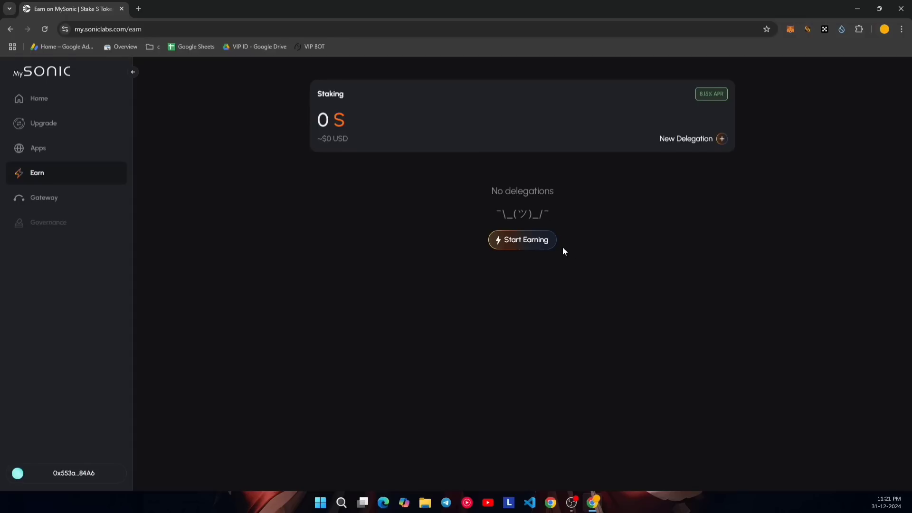
click(722, 142)
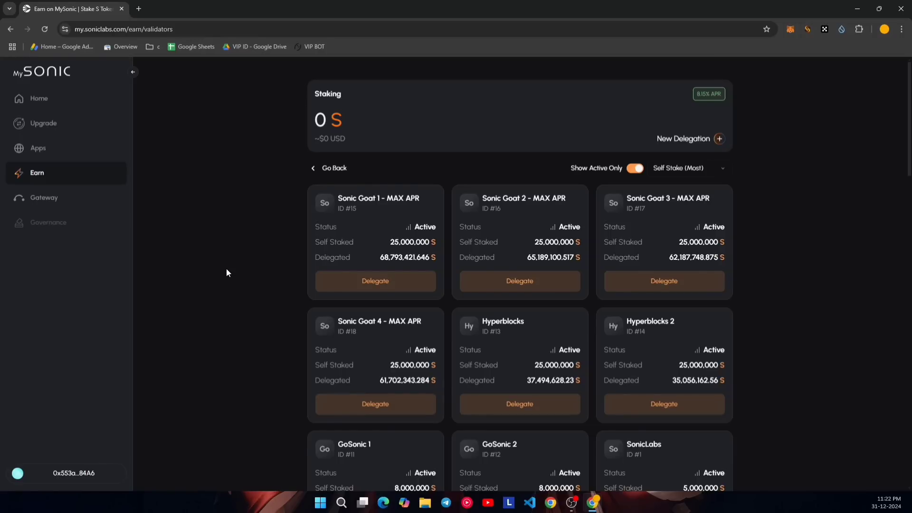
click(395, 285)
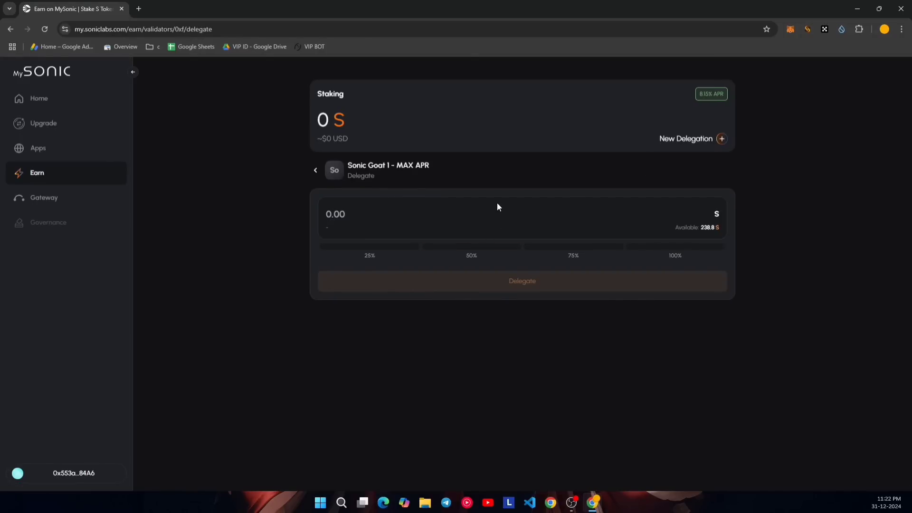
click(487, 251)
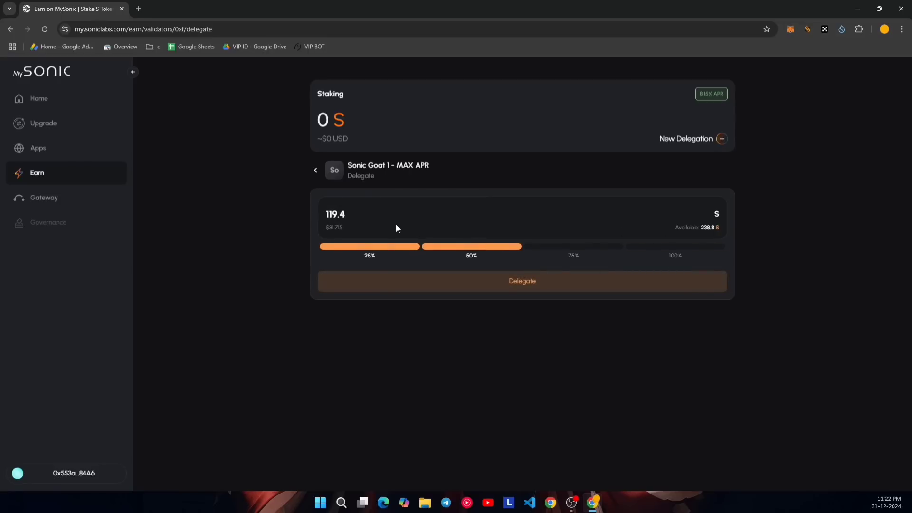
- Submit the delegation and confirm the 119.4 S transaction in MetaMask
click(540, 291)
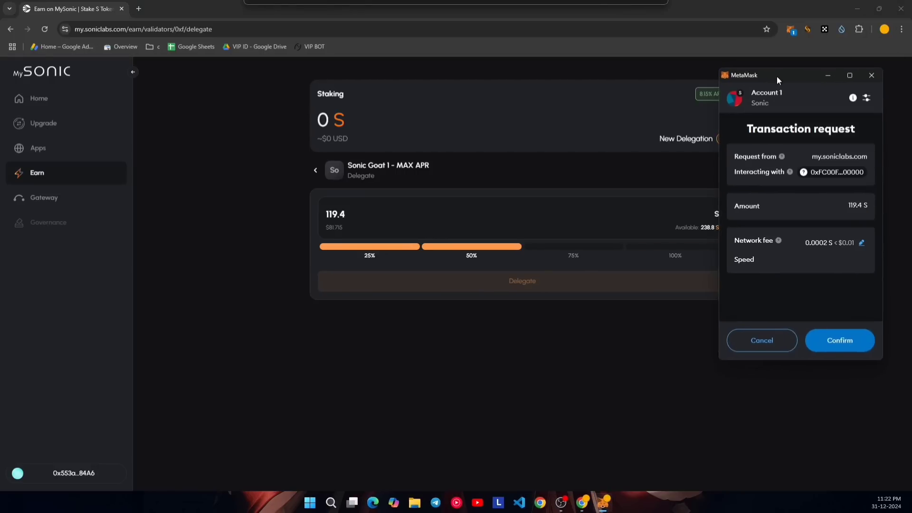
drag(776, 76, 797, 78)
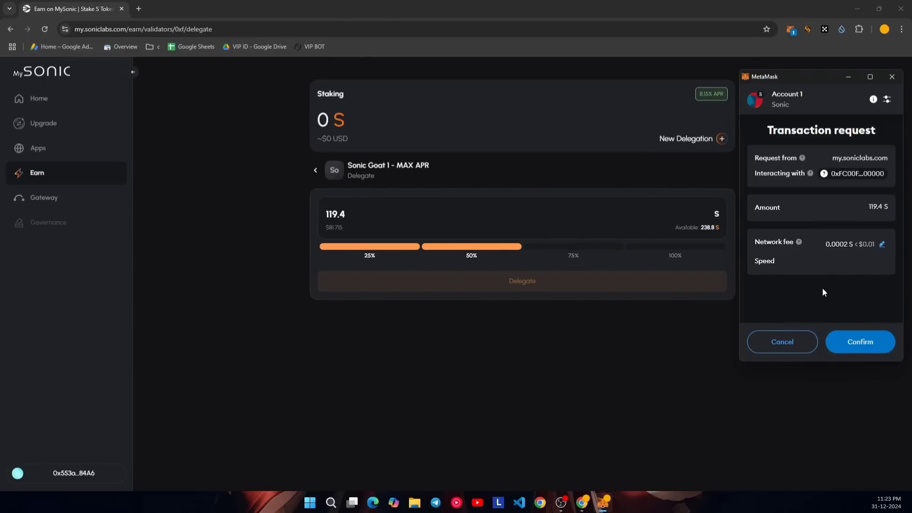
click(866, 339)
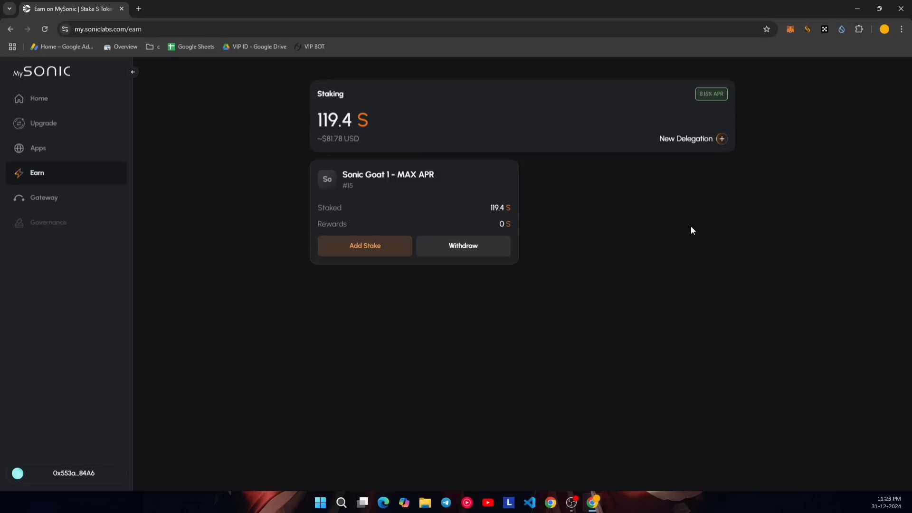
- Look at the withdrawal form for the Sonic Goat 1 stake and browse the validators offered for a new delegation
click(484, 253)
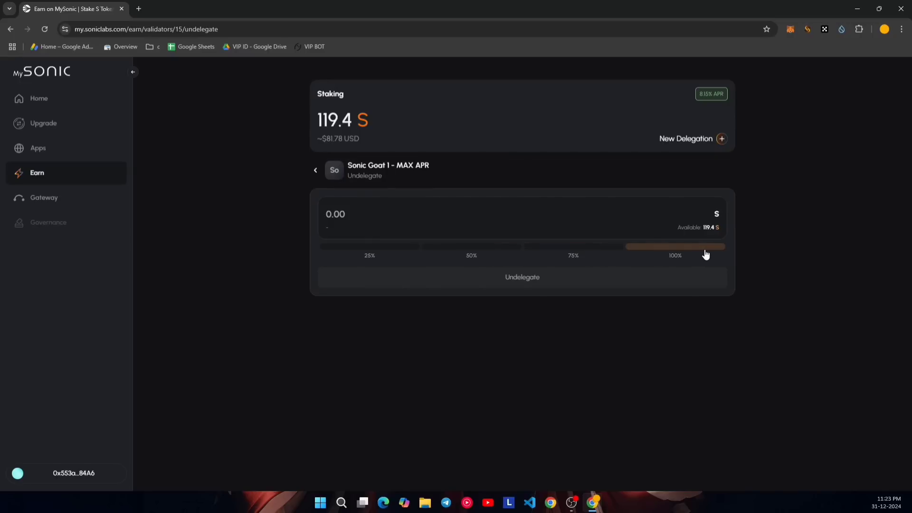
click(316, 172)
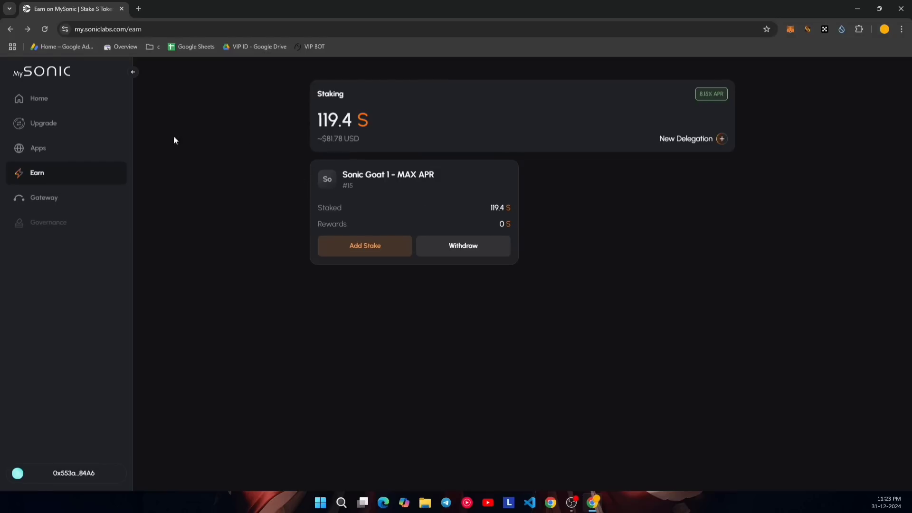
click(722, 140)
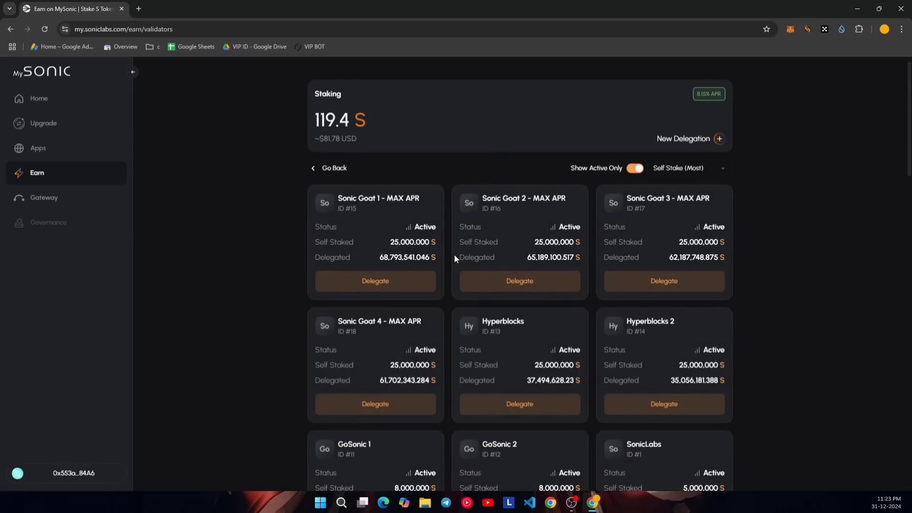
scroll(453, 259, down, 5)
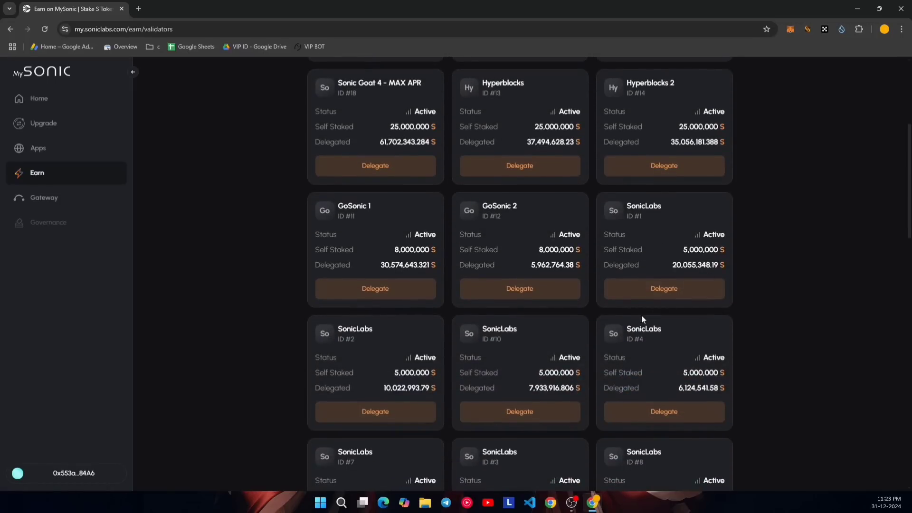
scroll(565, 250, down, 1)
scroll(565, 250, down, 10)
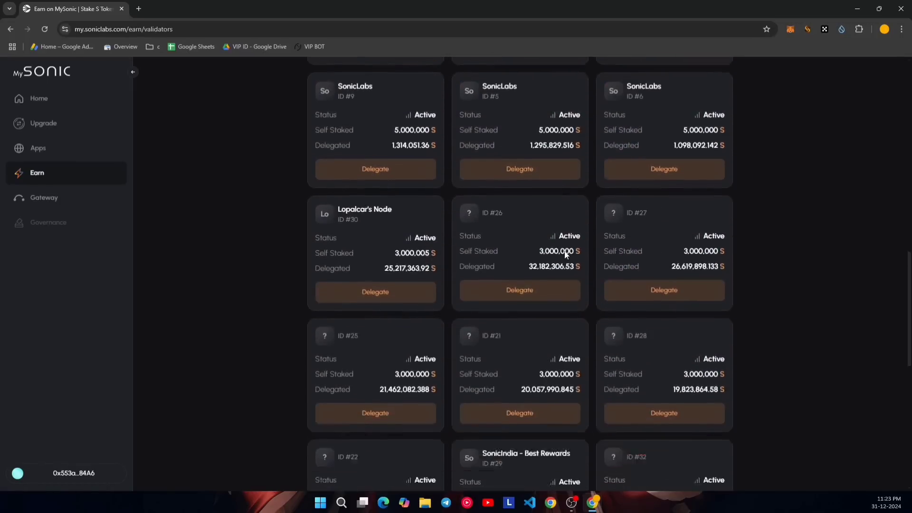
scroll(565, 251, up, 4)
scroll(565, 252, up, 10)
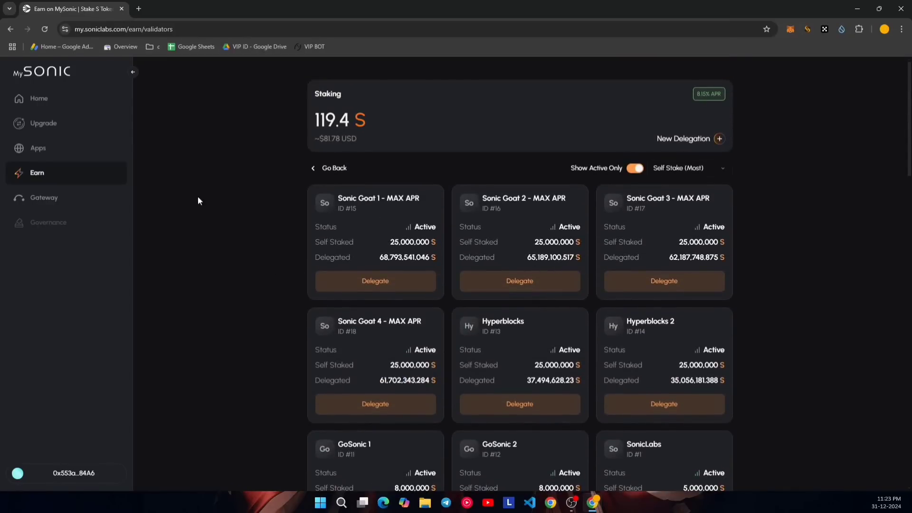
- Open the Sonic ecosystem app list and read the Degen Express description
click(87, 153)
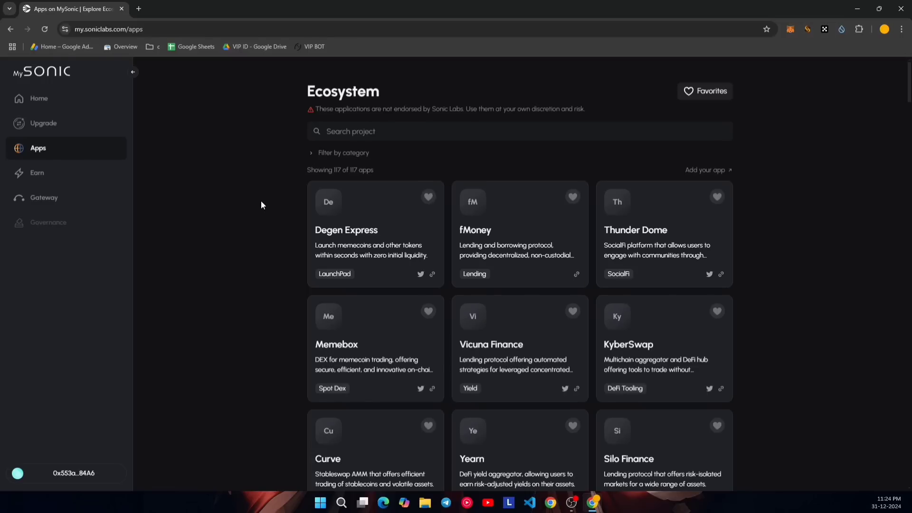
scroll(261, 205, down, 1)
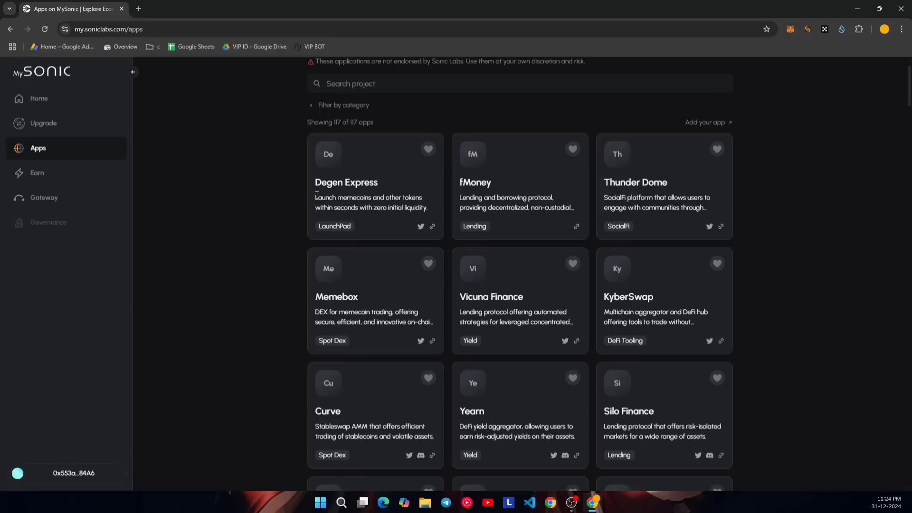
drag(316, 196, 428, 210)
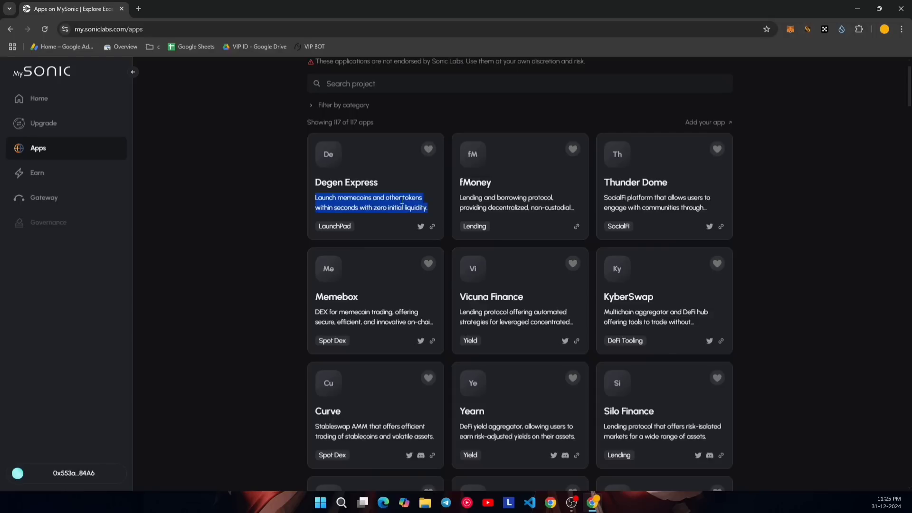
click(268, 196)
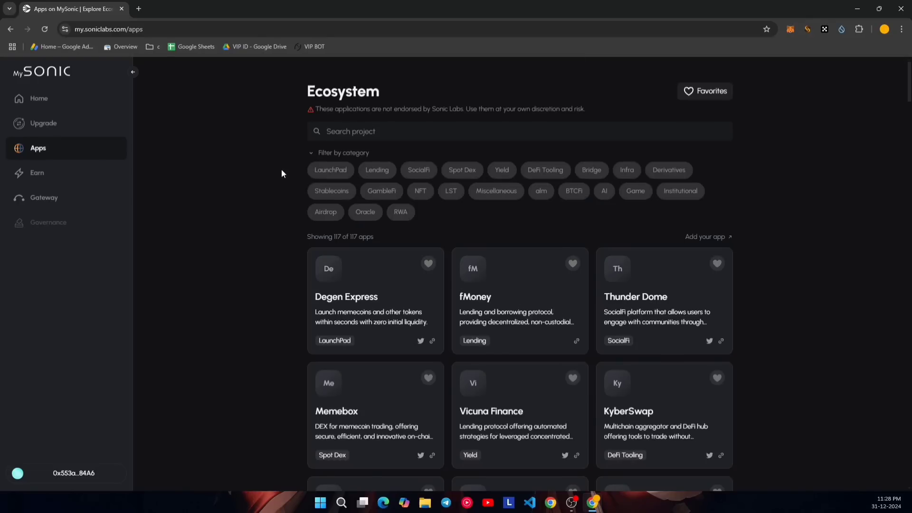
- Add KyberSwap to the favorite apps, open its website and start trading to reach the swap page
scroll(424, 219, down, 3)
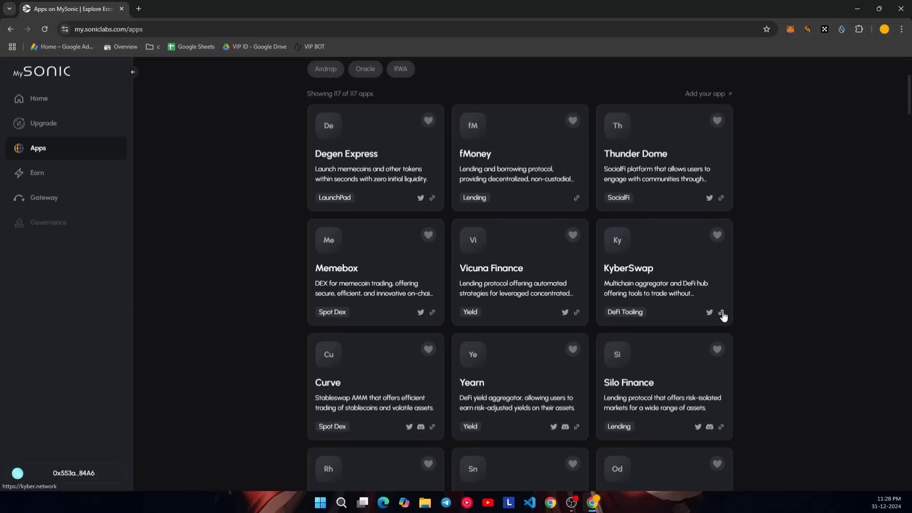
click(716, 235)
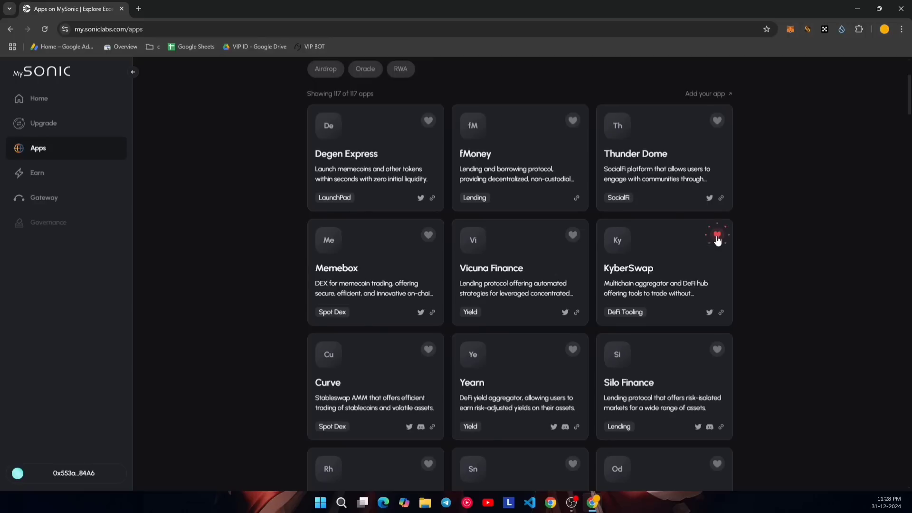
click(721, 312)
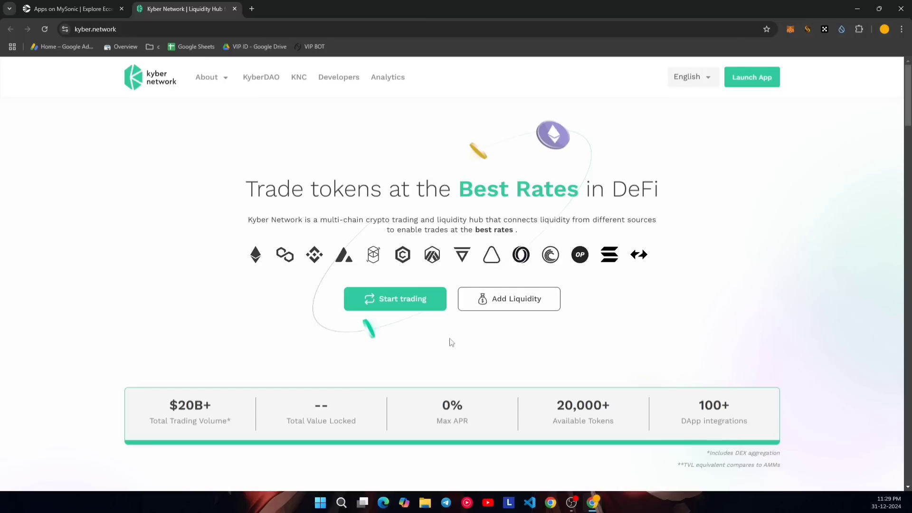
click(414, 309)
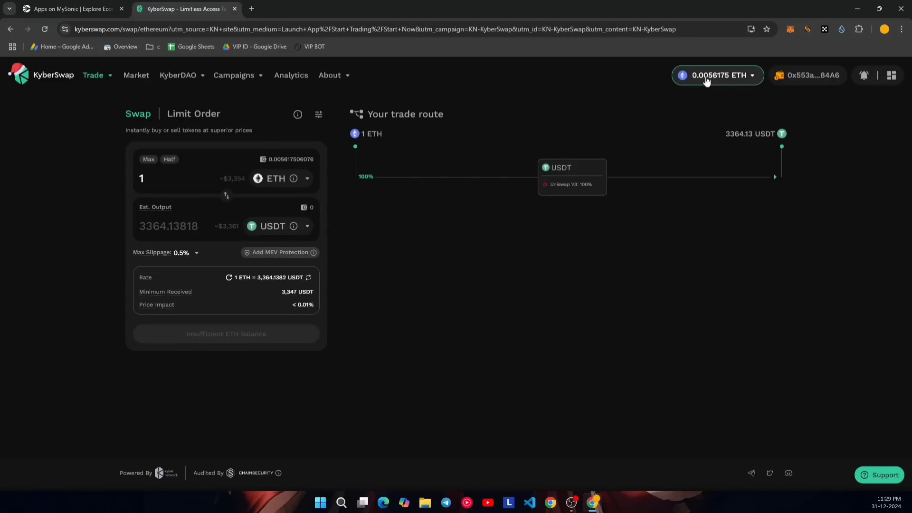
- Add Sonic to the favorite chains in KyberSwap and approve the Sonic network permission in MetaMask
click(706, 81)
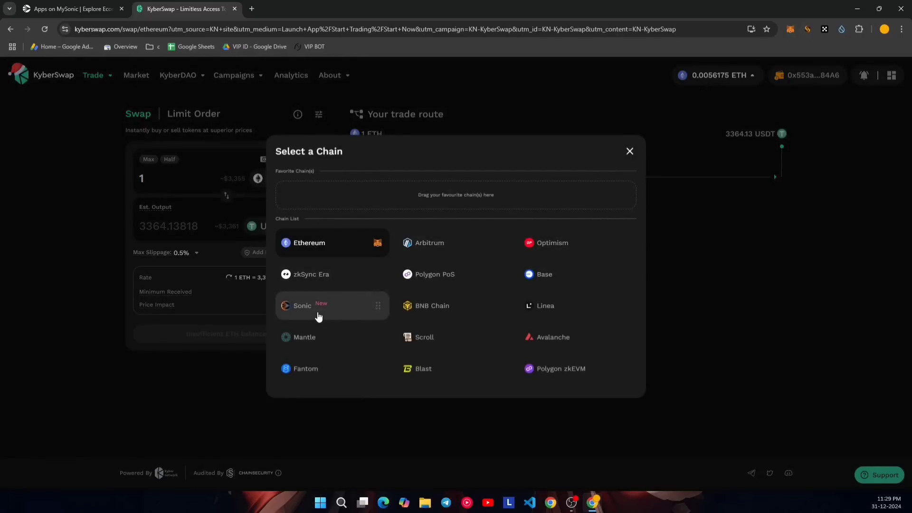
drag(317, 316, 380, 200)
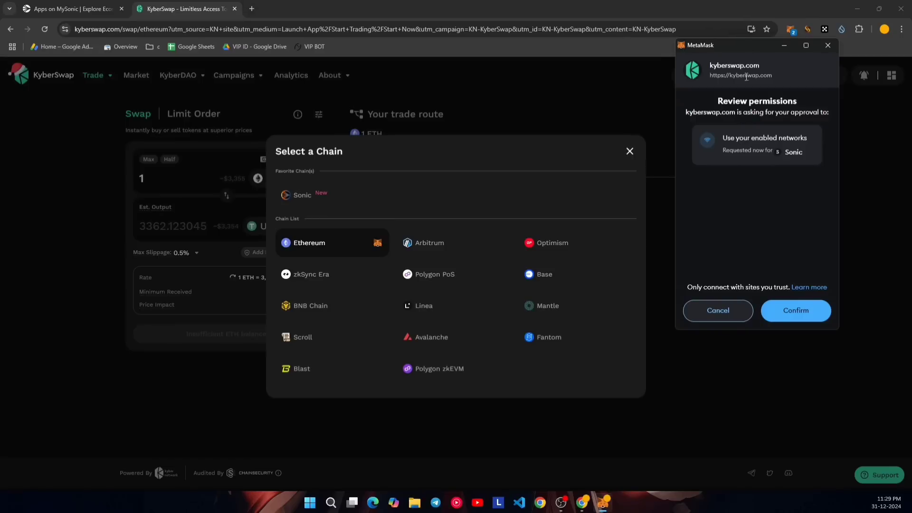
click(817, 317)
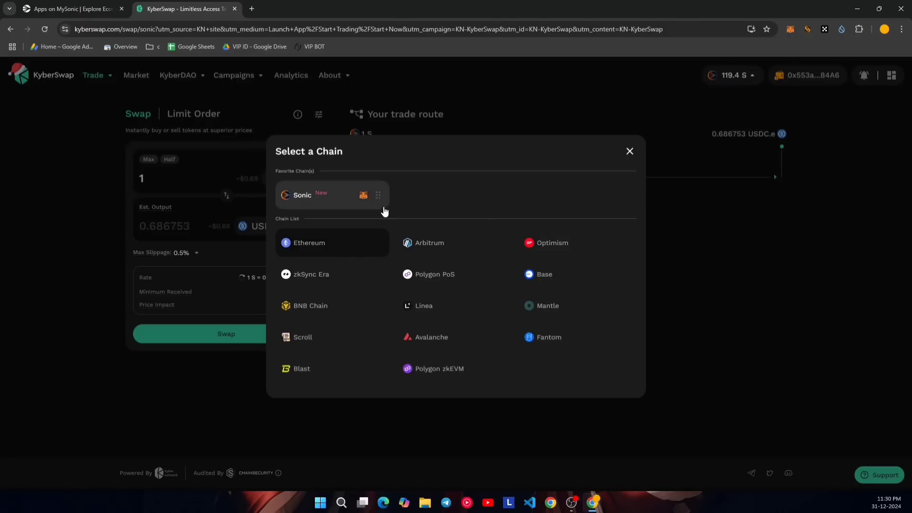
click(629, 153)
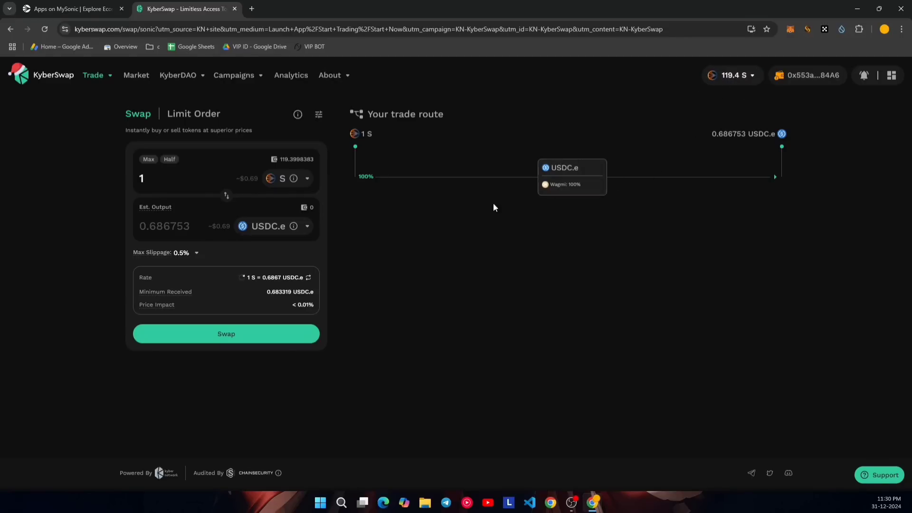
- Browse the output tokens offered for a swap on the Sonic chain, keeping USDC.e selected
click(308, 226)
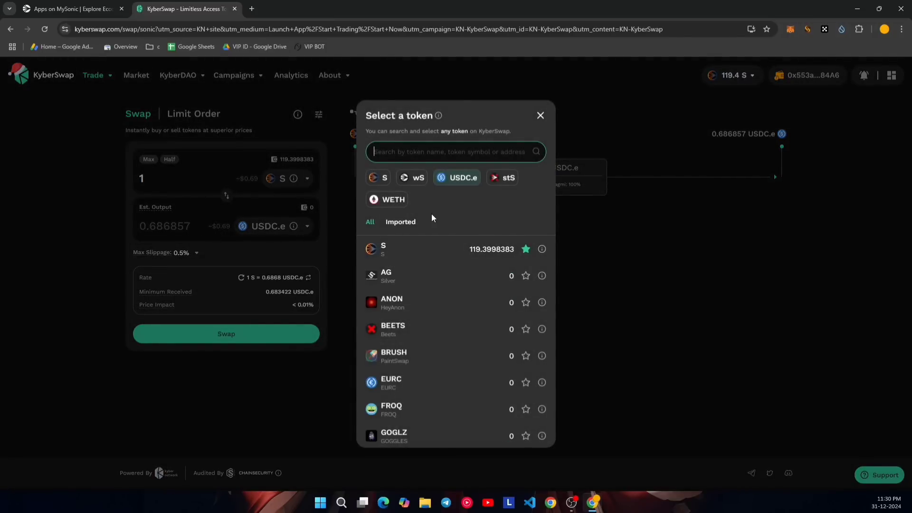
scroll(449, 291, down, 4)
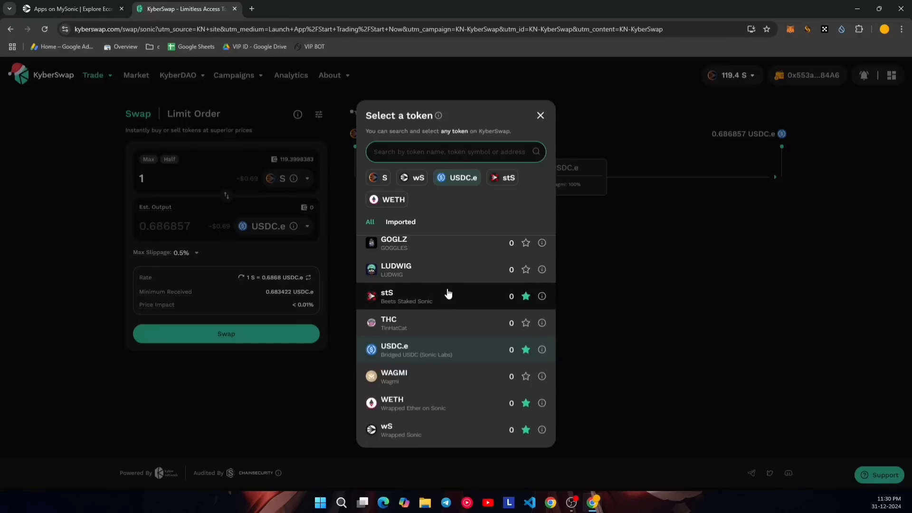
scroll(448, 293, up, 4)
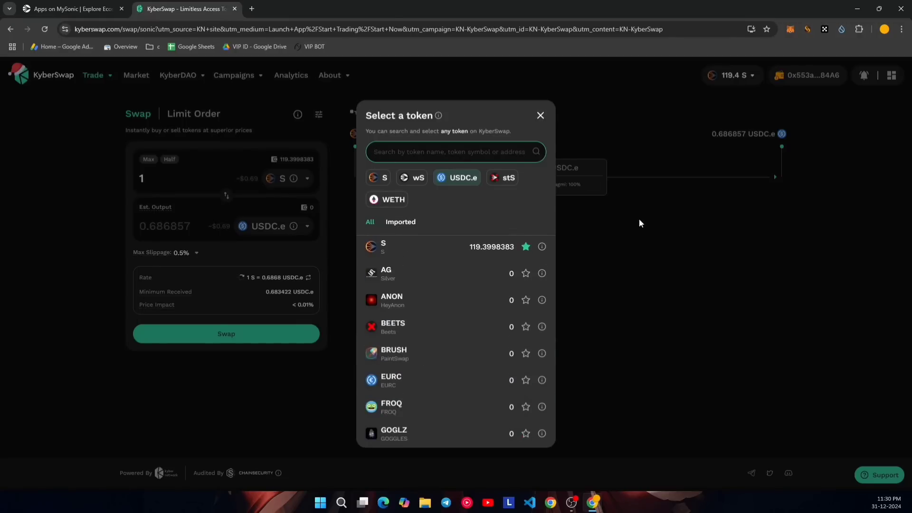
click(541, 118)
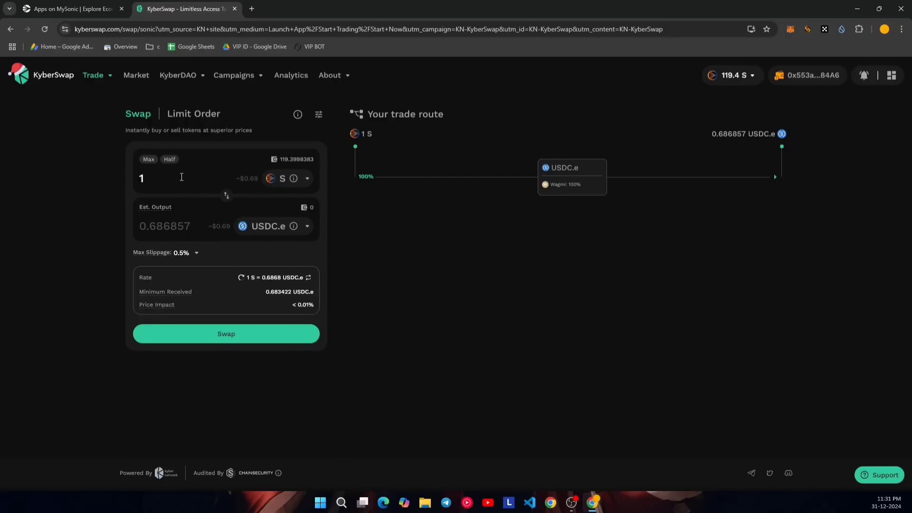
- Set the input amount to 10 S, swap it for USDC.e and confirm the transaction in MetaMask
text(0)
click(272, 340)
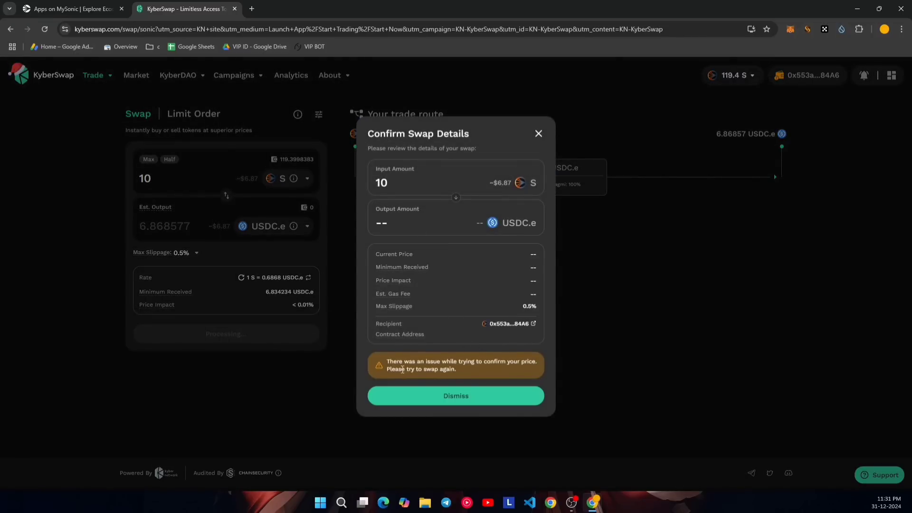
click(483, 396)
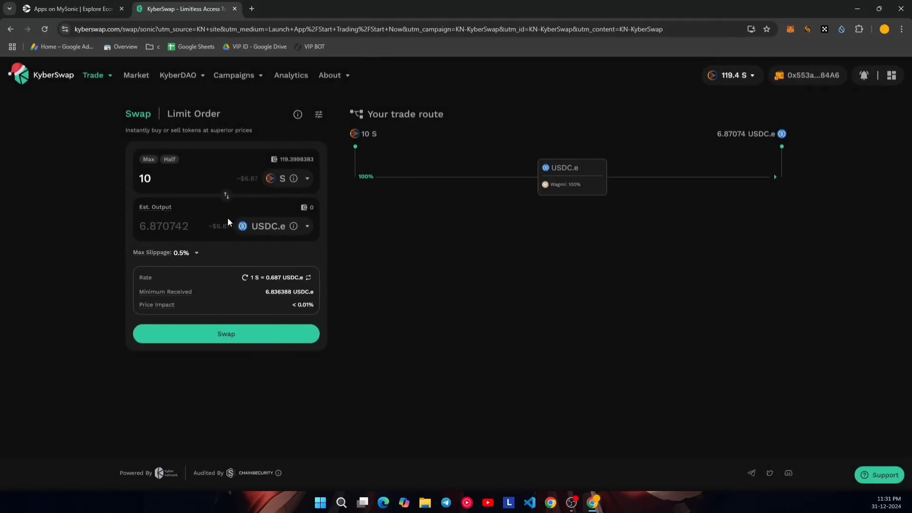
click(269, 333)
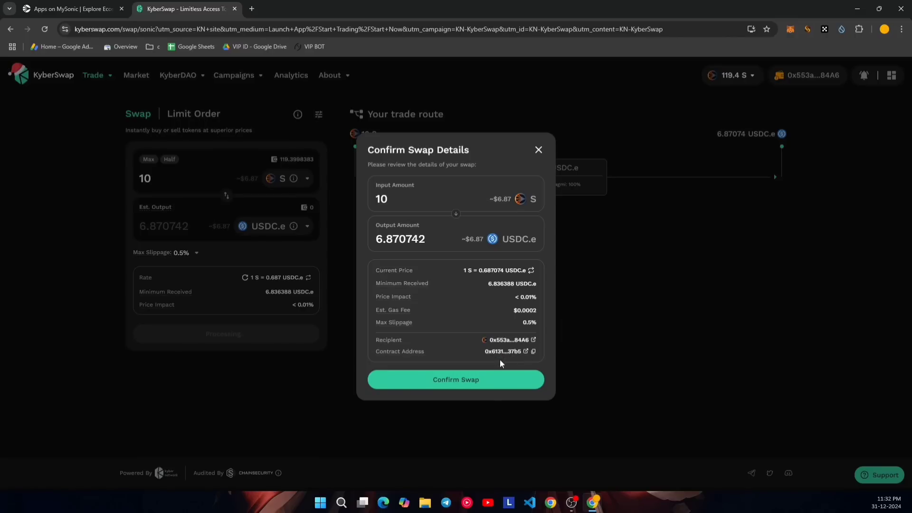
click(469, 383)
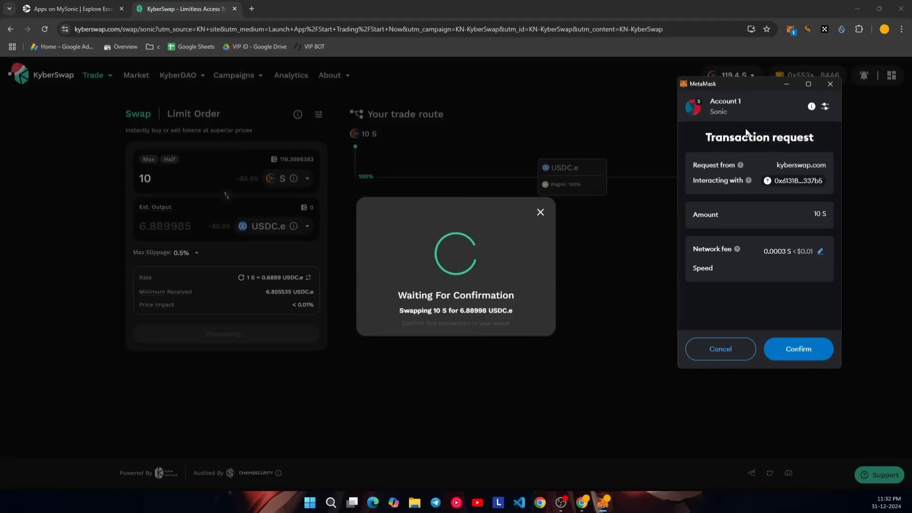
click(818, 353)
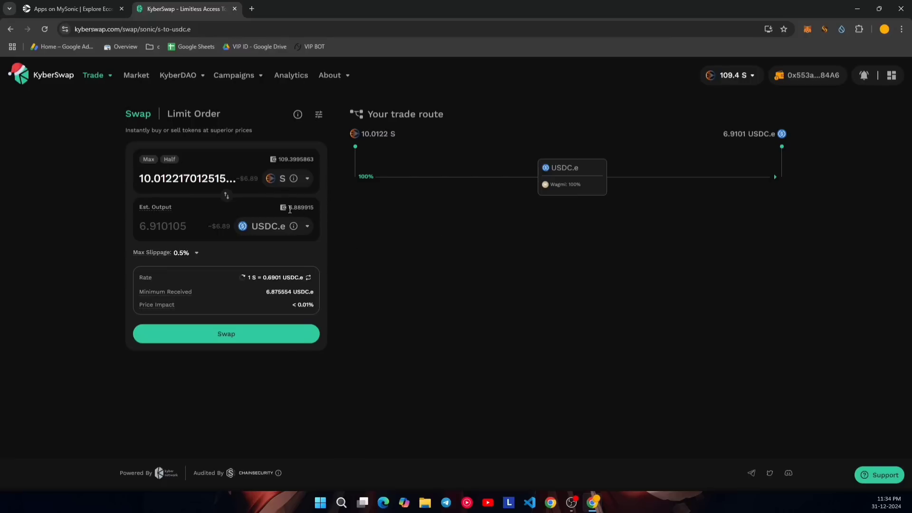
- Reverse the swap to USDC.e into S with the full 6.889915 USDC.e balance and sign the USDC.e permit in MetaMask
drag(289, 210, 314, 209)
click(226, 197)
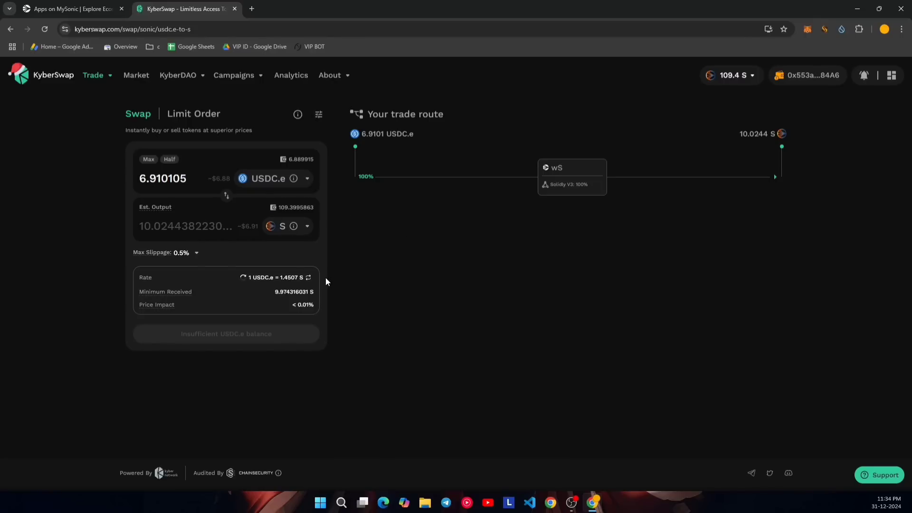
click(301, 159)
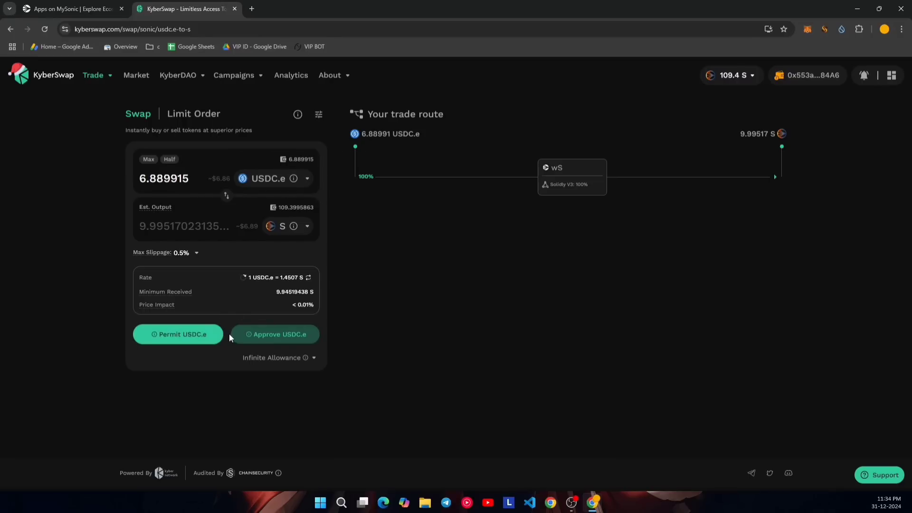
click(195, 337)
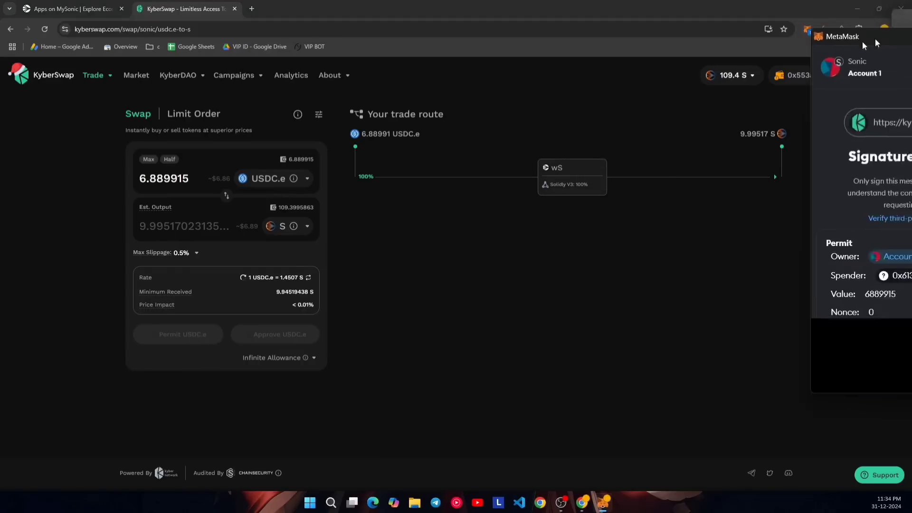
drag(867, 35, 723, 60)
click(782, 333)
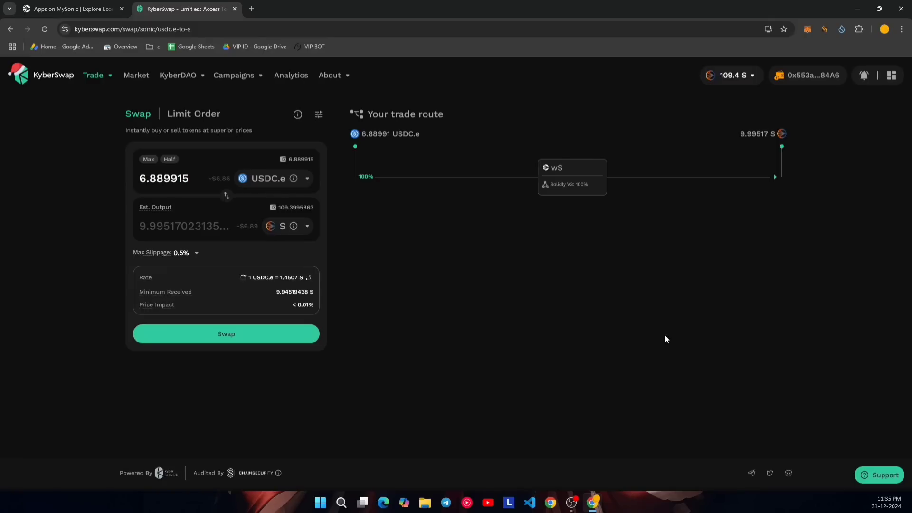
- Check the wallet balance, then swap the 6.889915 USDC.e for S and confirm the transaction in MetaMask
click(810, 28)
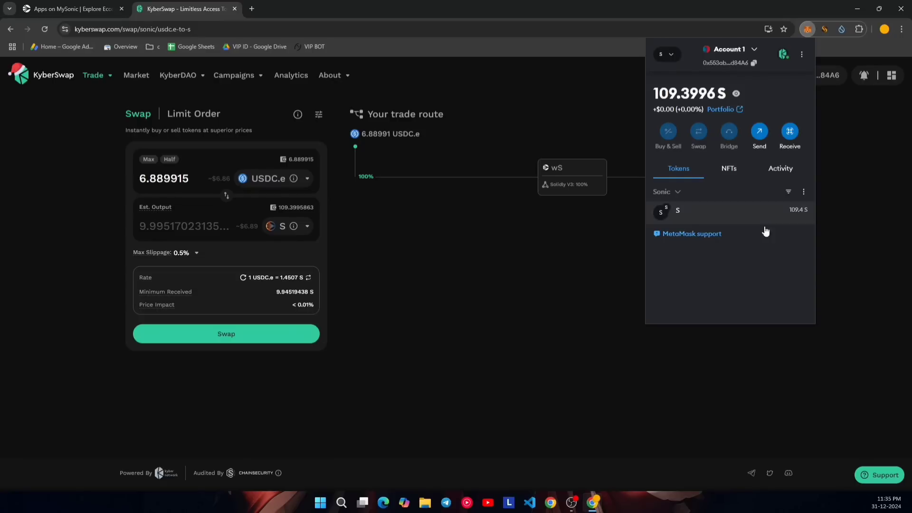
click(538, 285)
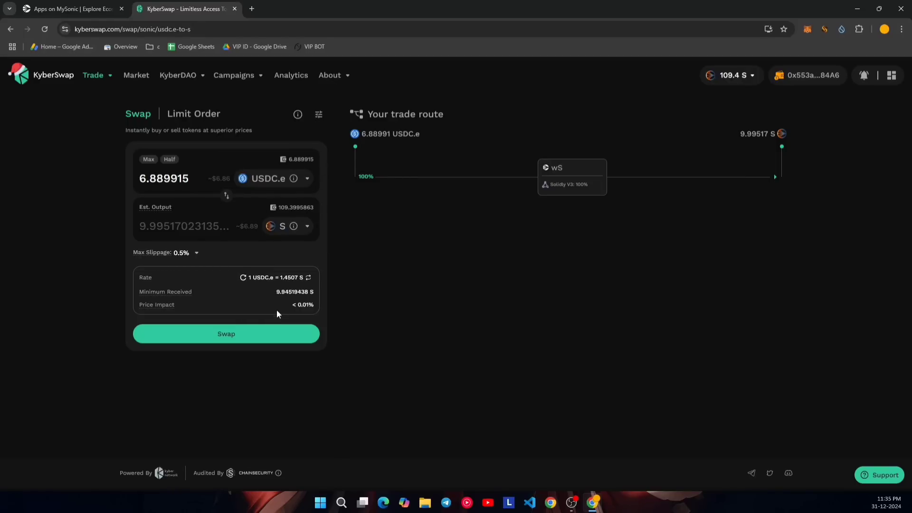
click(257, 335)
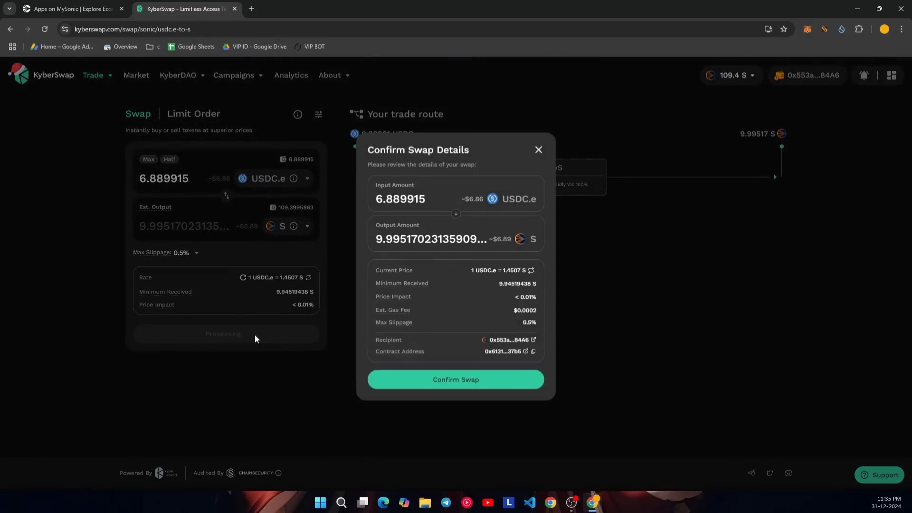
mouse_move(395, 310)
click(506, 384)
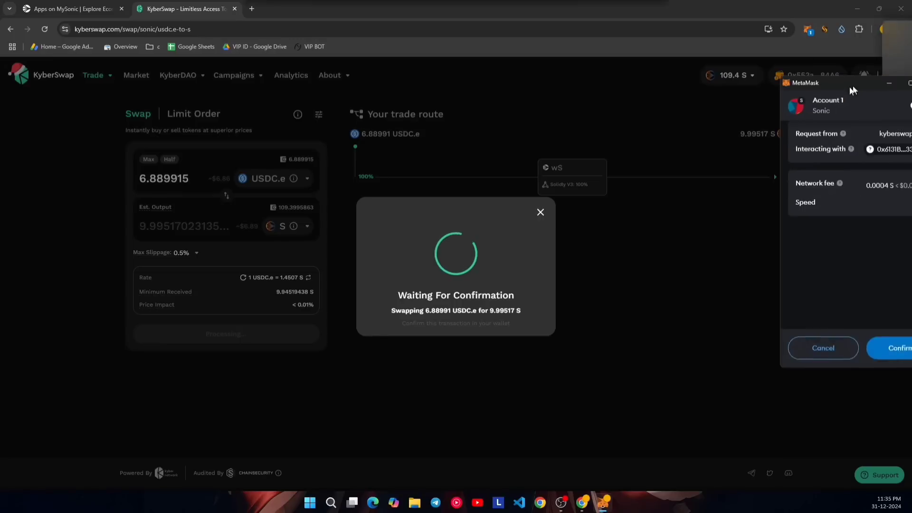
drag(852, 90, 758, 92)
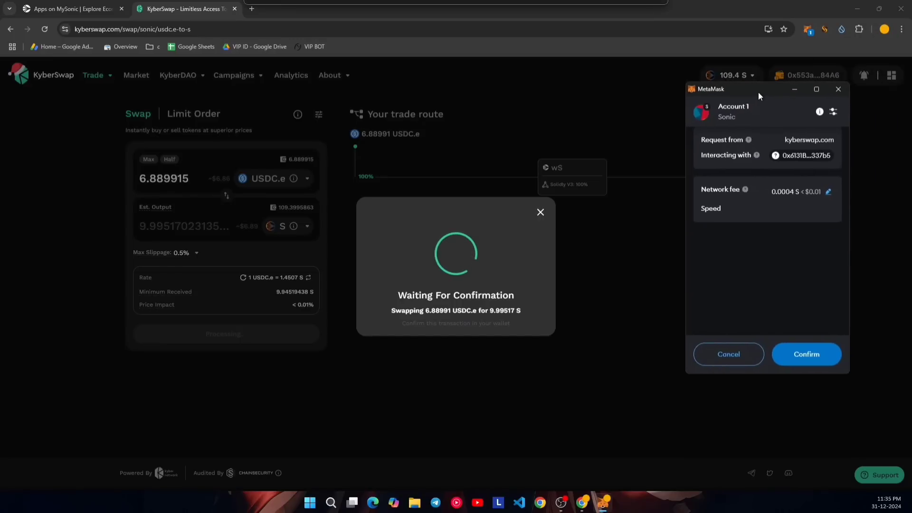
click(814, 354)
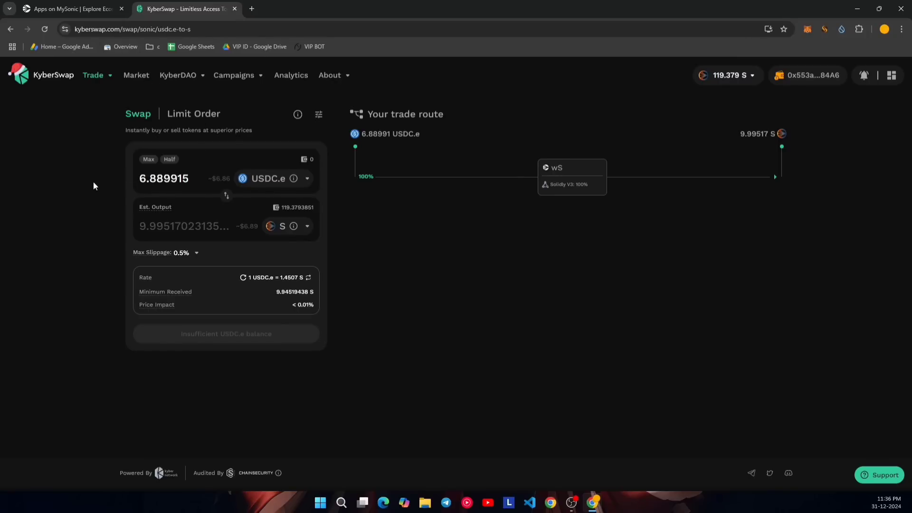
- Reverse the swap direction back to S into USDC.e and review the tokens and transaction activity in MetaMask
click(226, 195)
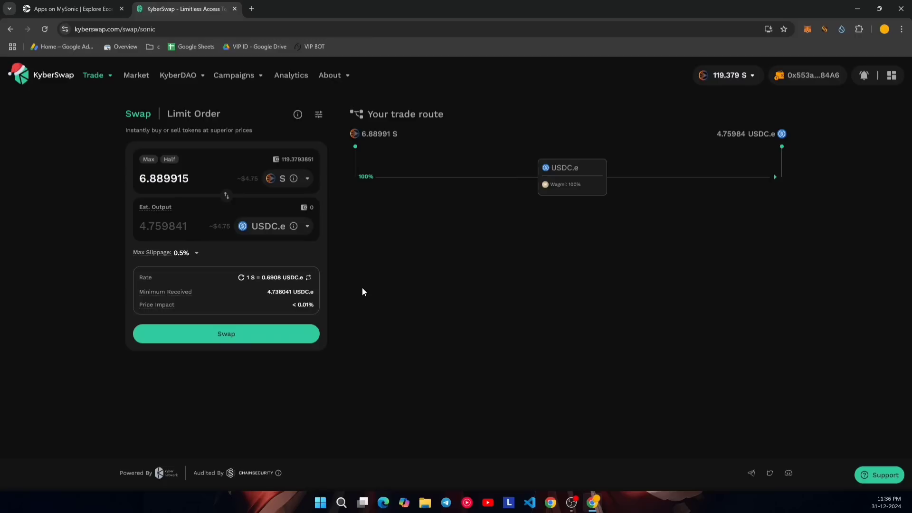
click(807, 29)
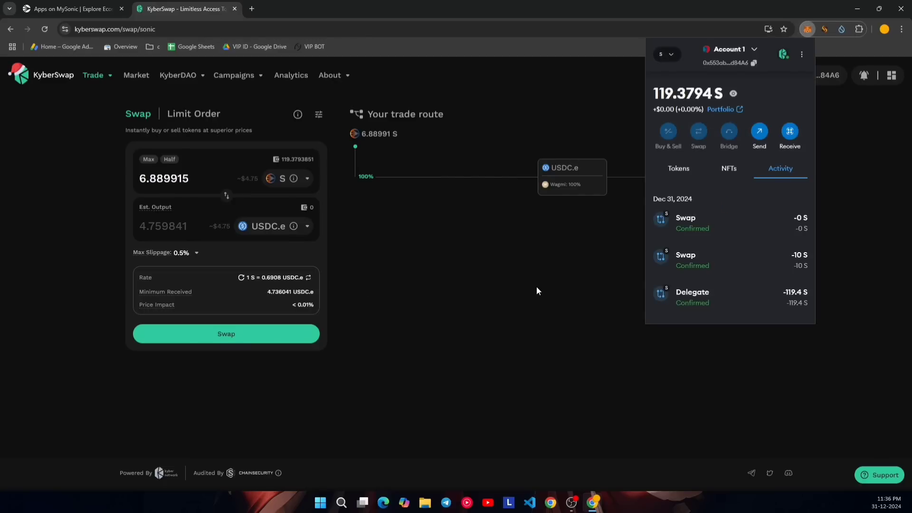
scroll(729, 237, down, 1)
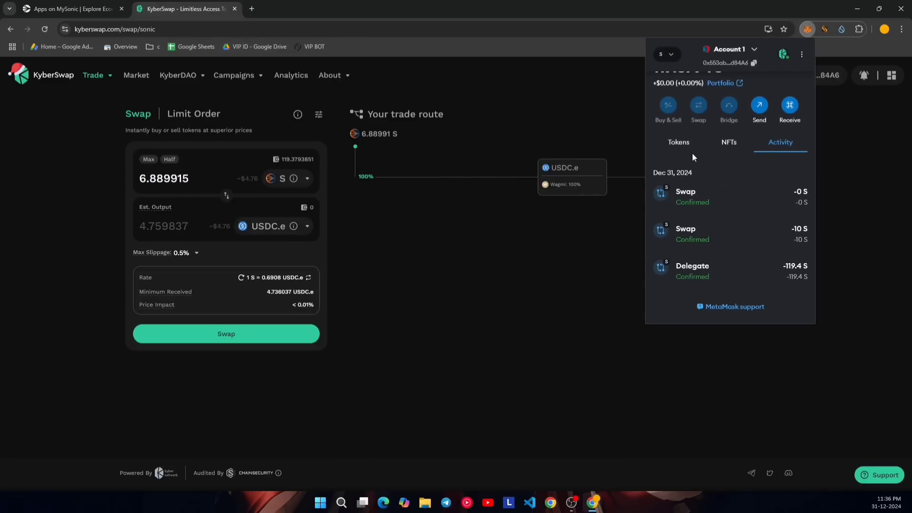
click(679, 142)
click(791, 172)
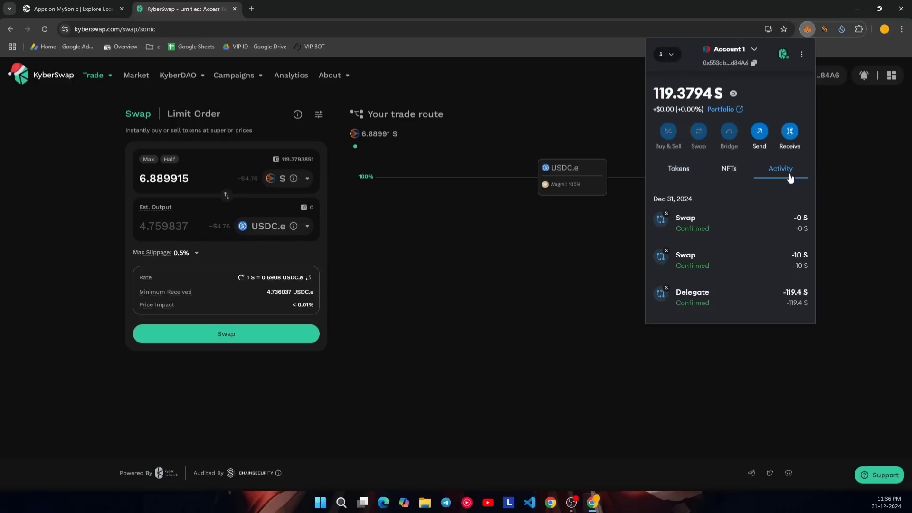
scroll(787, 193, down, 1)
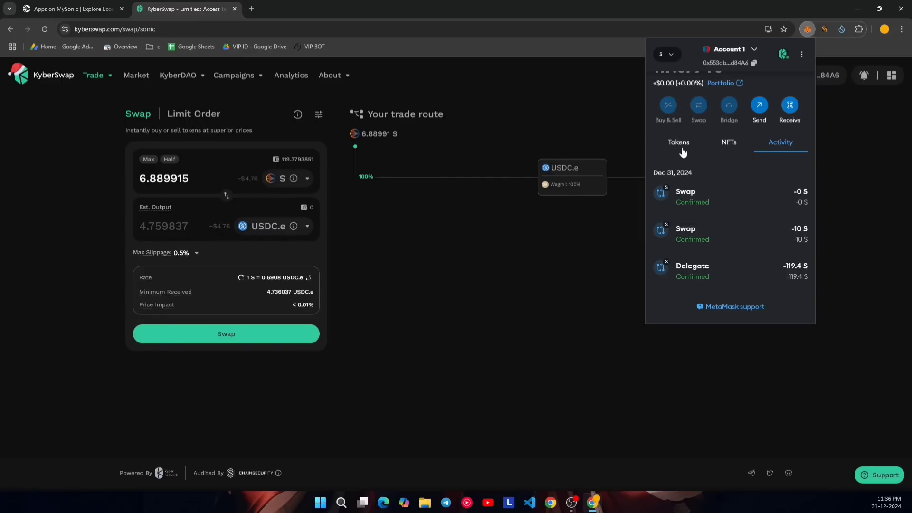
- Return to the MySonic ecosystem page and browse the list of available apps
key(ctrl+Tab)
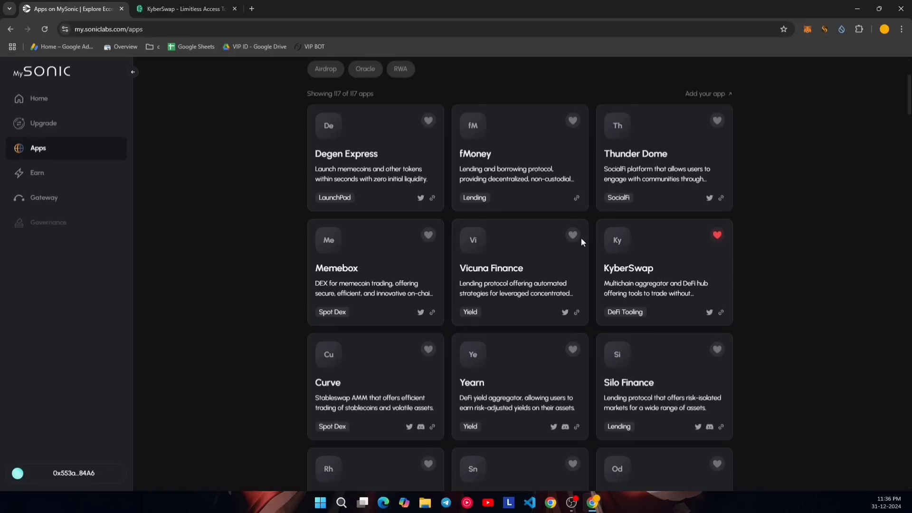
scroll(457, 269, down, 5)
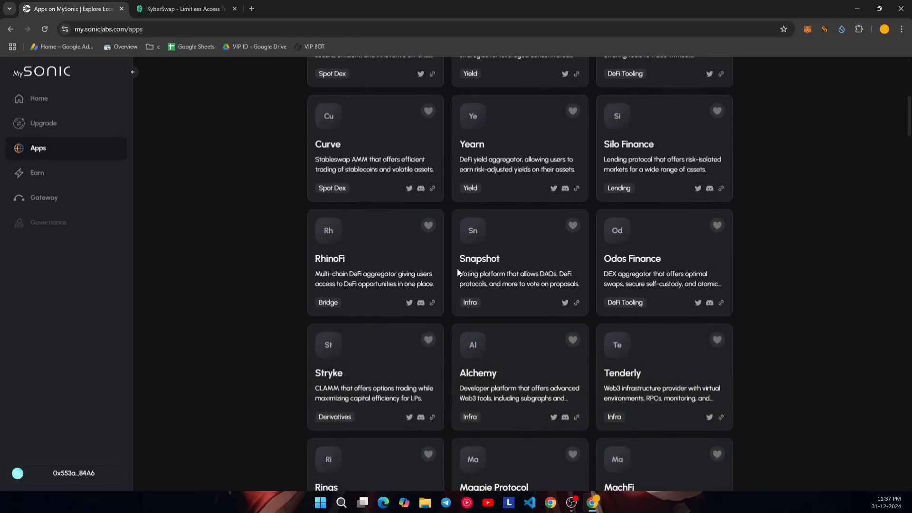
scroll(457, 269, up, 8)
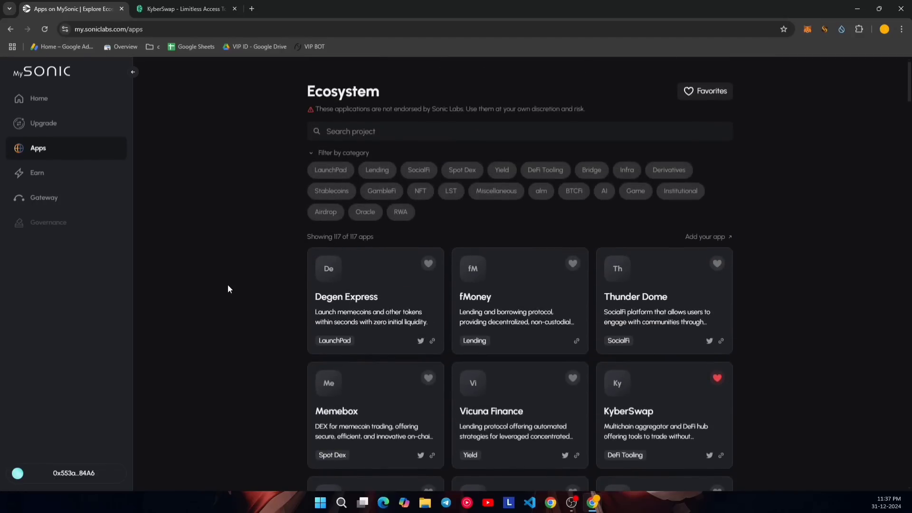
scroll(404, 294, down, 10)
scroll(404, 294, down, 2)
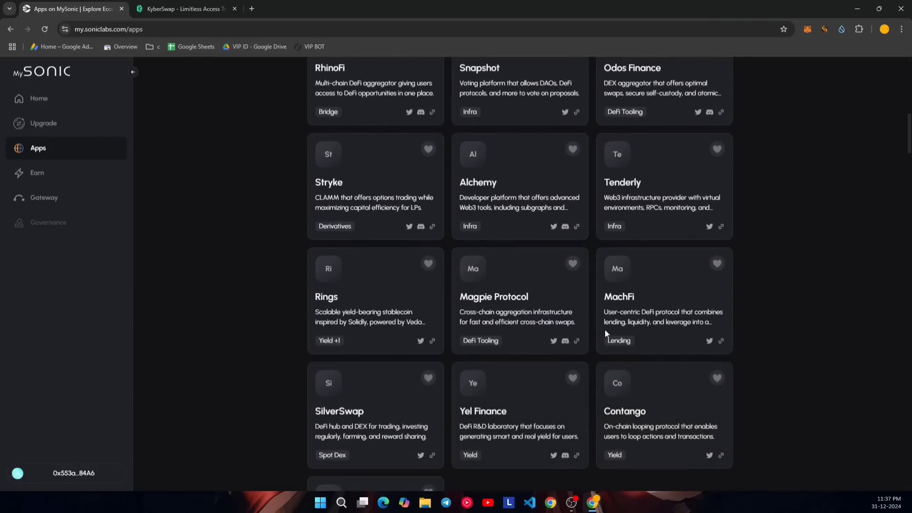
scroll(221, 293, up, 2)
scroll(221, 290, up, 10)
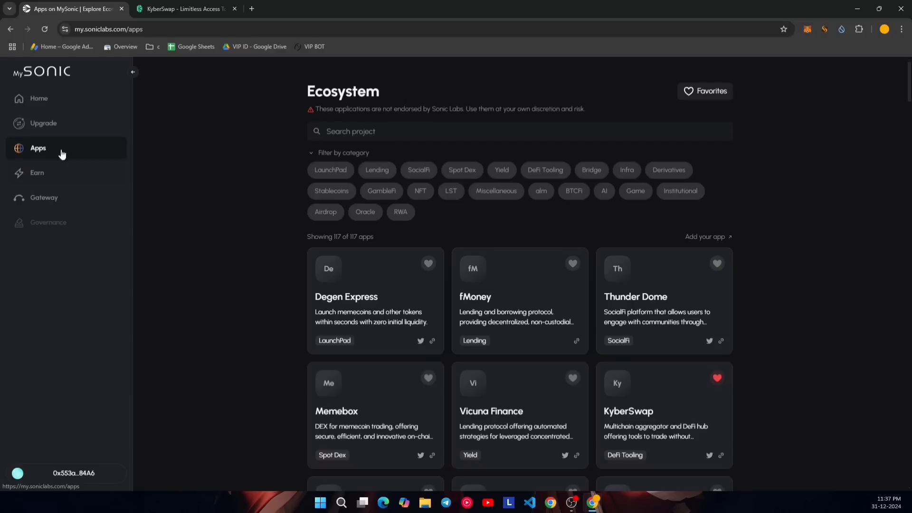
- Open the staking overview from the MySonic home page and close the KyberSwap page
click(32, 101)
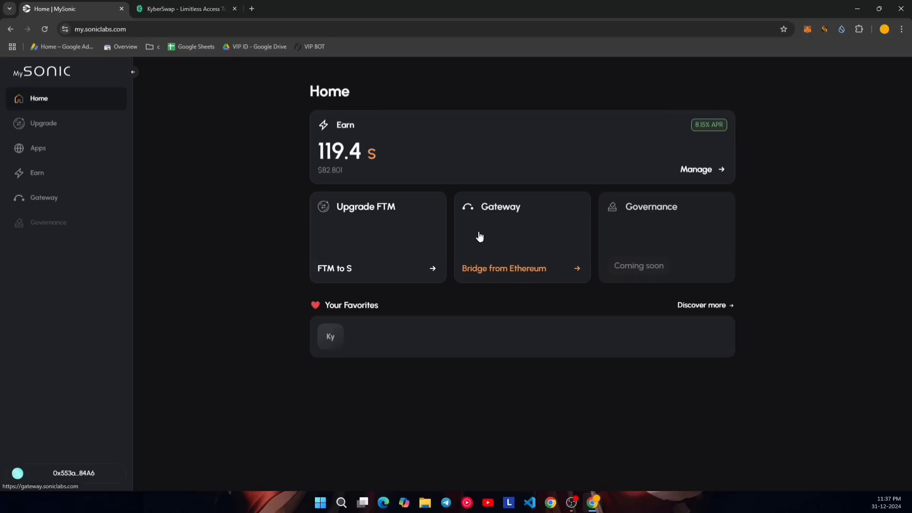
click(678, 168)
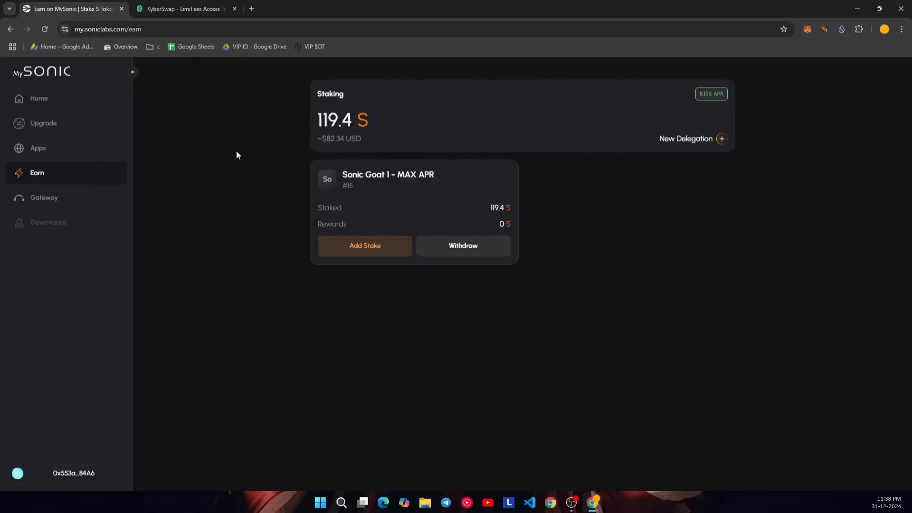
click(235, 9)
- Create a new delegation of 100% of the available S to the Hyperblocks validator and return to the home page
click(720, 138)
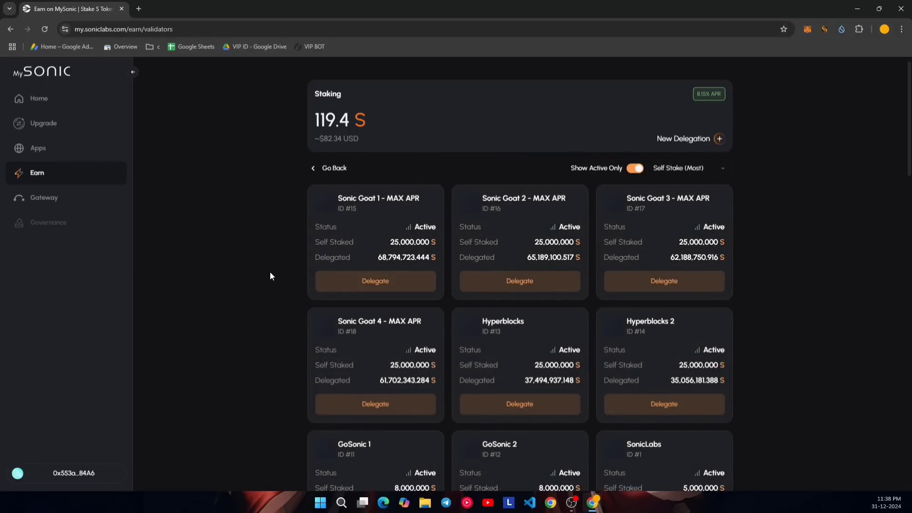
click(521, 404)
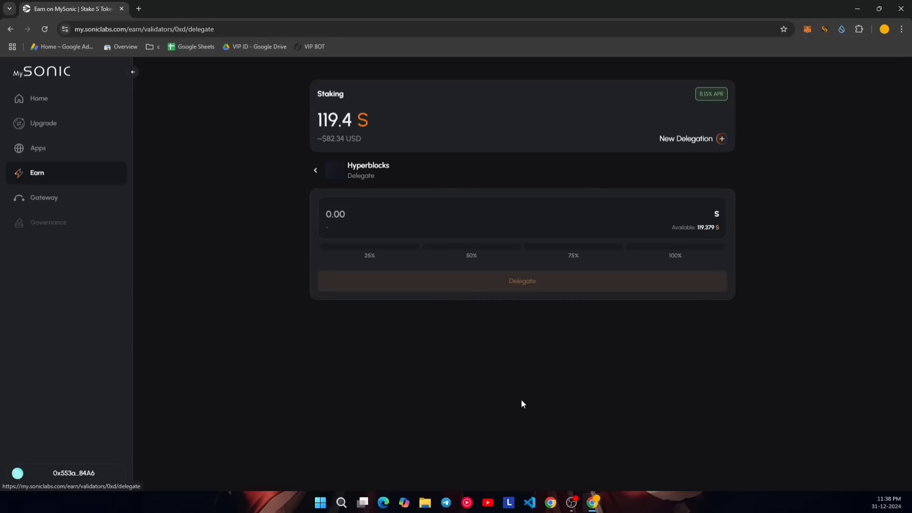
click(681, 256)
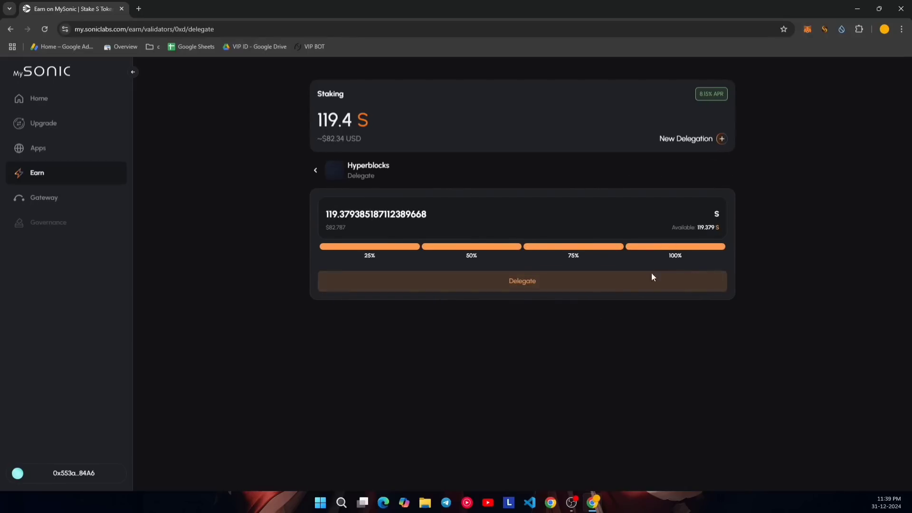
click(575, 286)
click(50, 102)
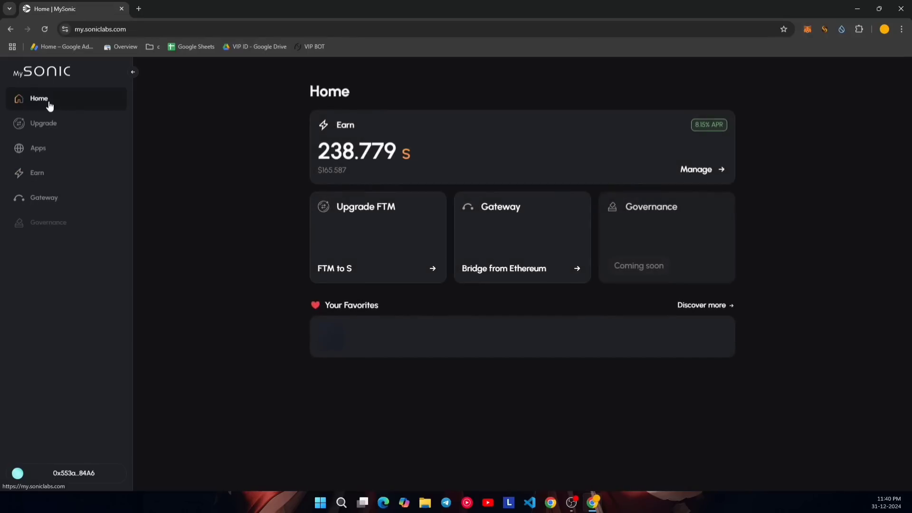